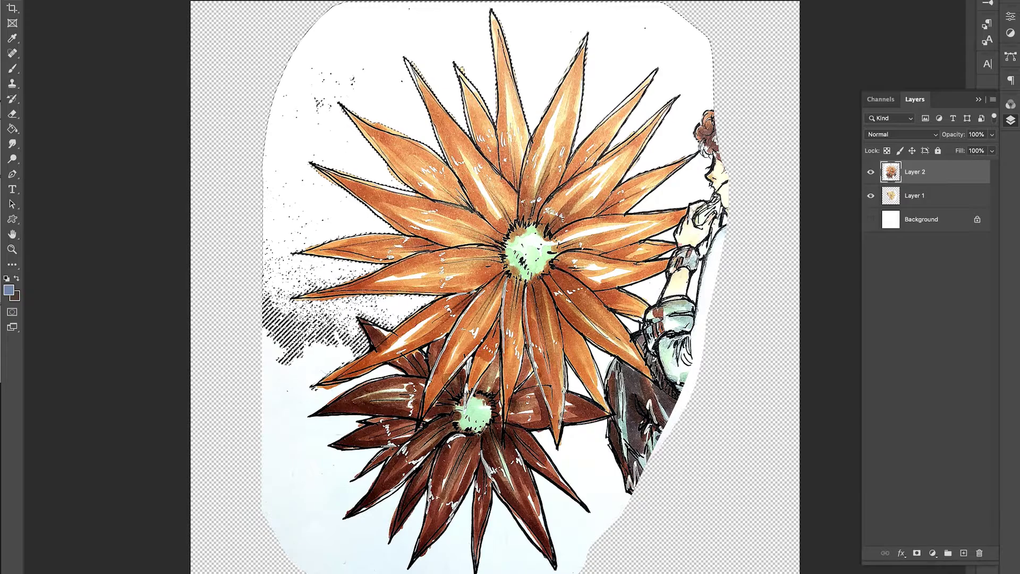
Remove the white background around the flowers on Layer 2 and hide Layer 1
left_click(321, 463)
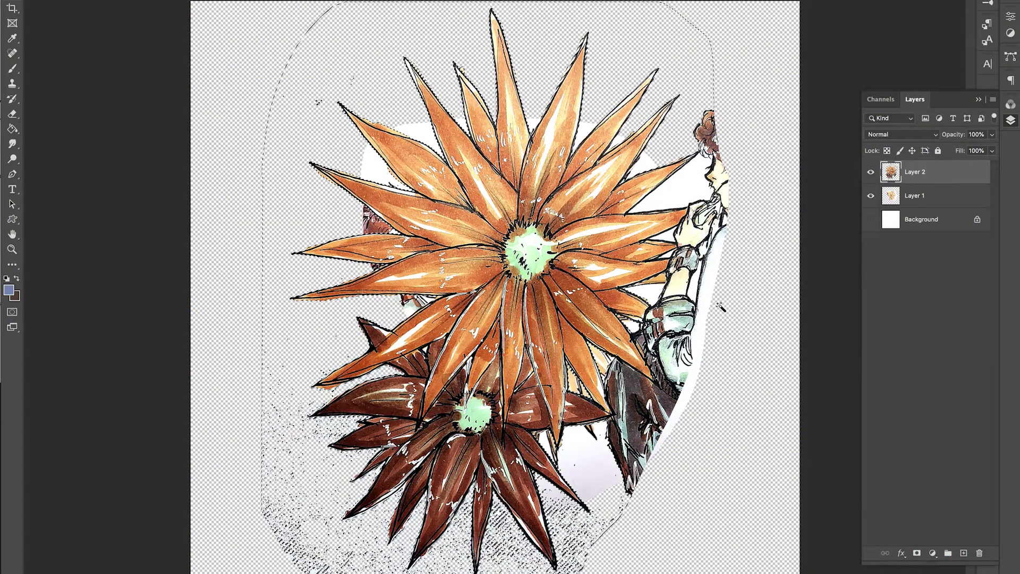
key("Delete")
key("ctrl+d")
left_click(870, 195)
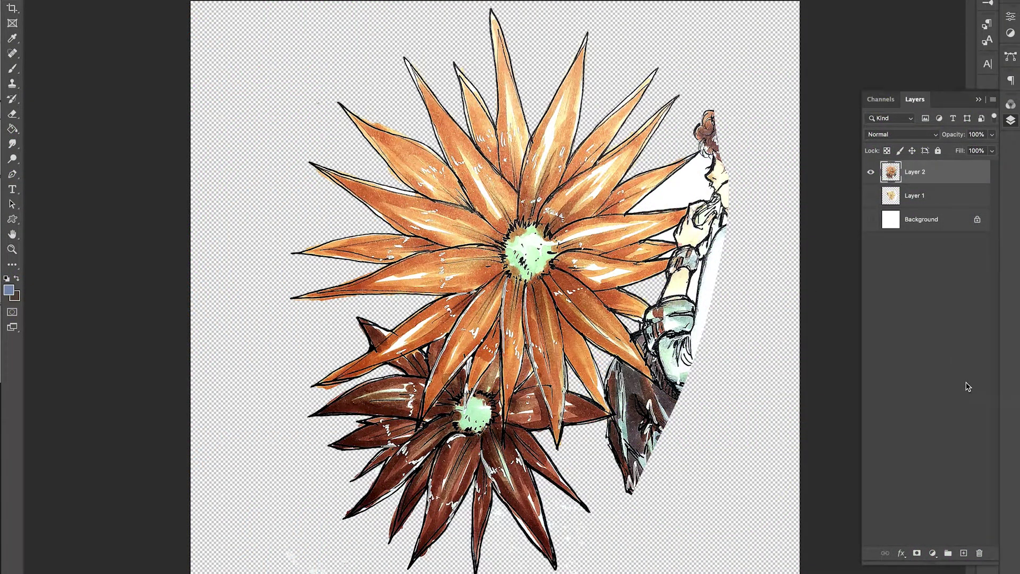
Add a new layer directly above the Background and fill it with light grey
left_click(941, 232)
left_click(963, 552)
left_click(14, 287)
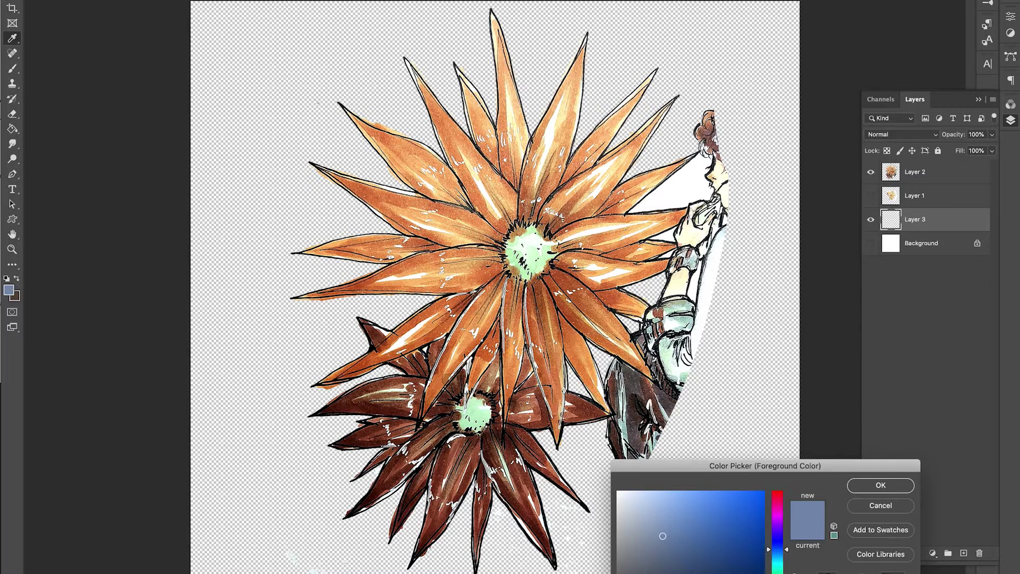
left_click(880, 485)
key("alt+BackSpace")
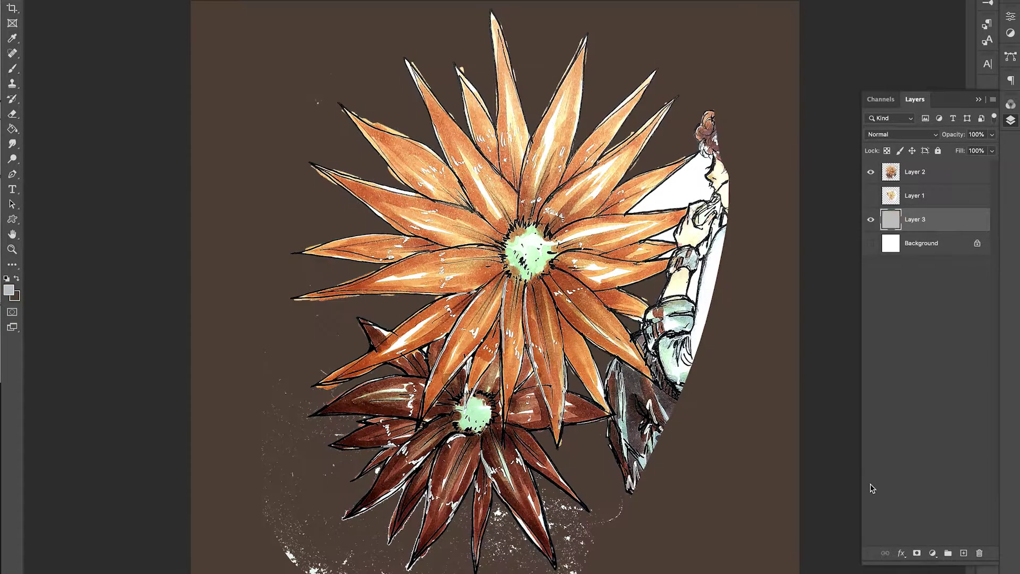
key("alt+BackSpace")
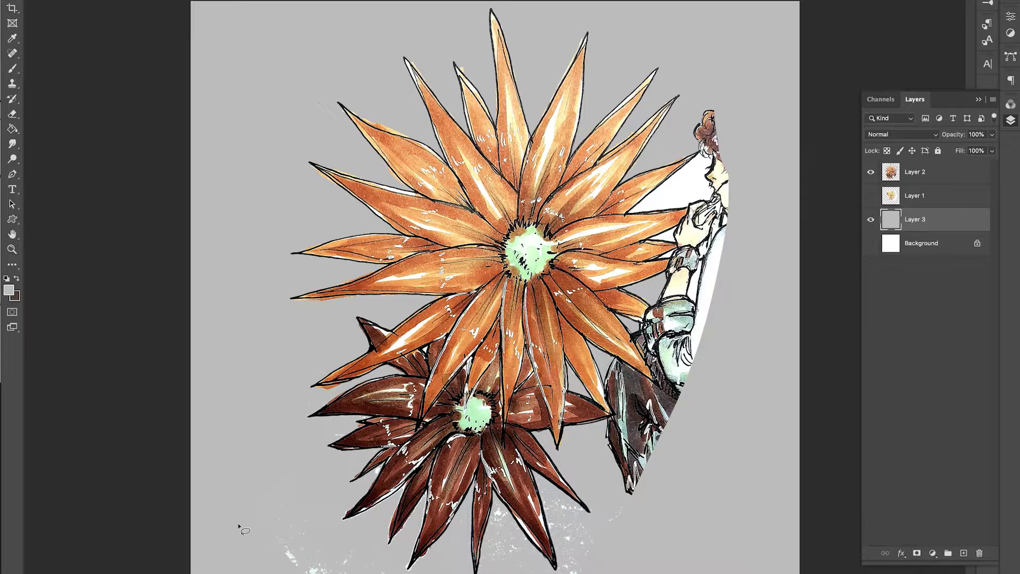
Delete the stray specks to the lower left of the dark flower on Layer 2
mouse_move(239, 526)
left_mouse_down()
mouse_move(434, 571)
mouse_move(207, 573)
left_mouse_up()
key("alt+bracketright")
key("ctrl+d")
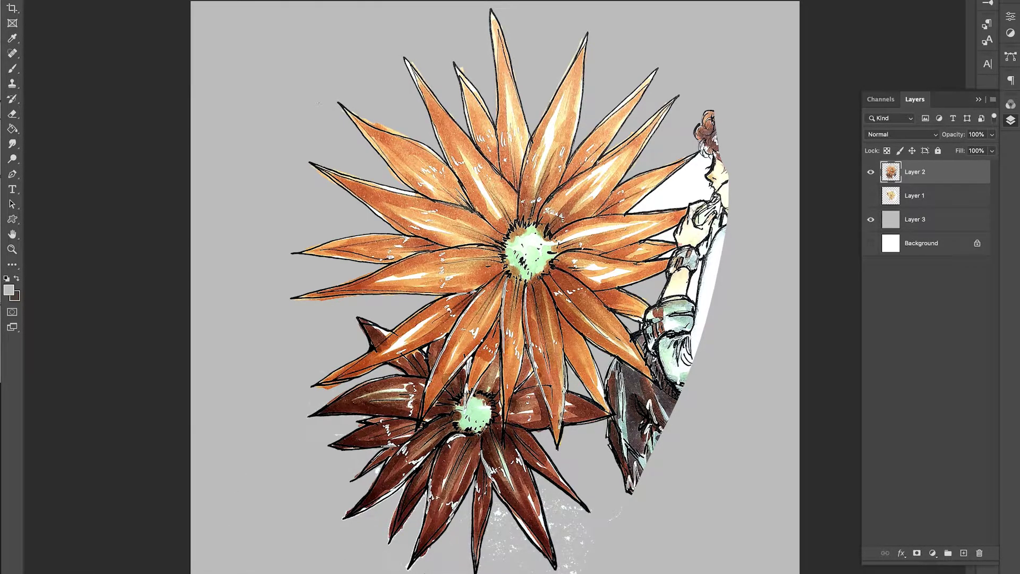
key("F7")
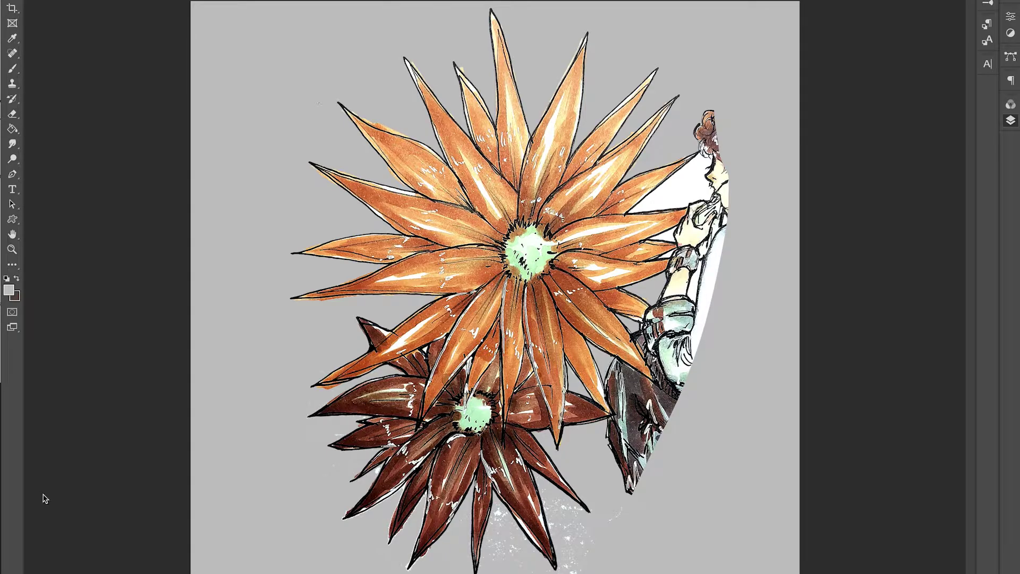
left_click(693, 517)
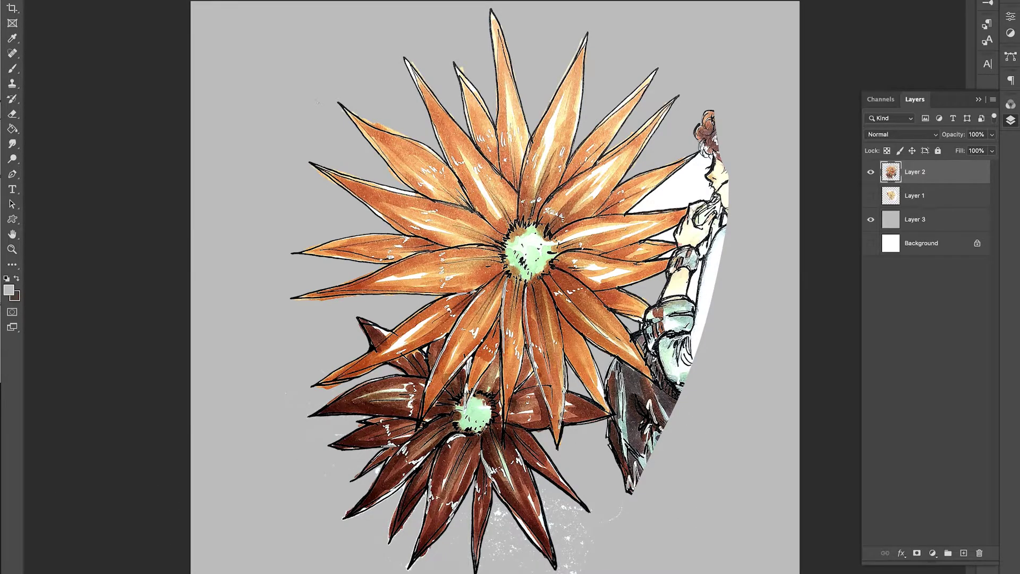
Delete the remaining stray specks beneath the right-hand petals of the dark flower
mouse_move(481, 572)
left_mouse_down()
mouse_move(496, 513)
mouse_move(559, 571)
mouse_move(547, 496)
mouse_move(638, 531)
mouse_move(631, 571)
left_mouse_up()
key("Delete")
key("ctrl+d")
key("Delete")
key("ctrl+d")
Delete the figure's legs, torso and upper arm beside the orange flower's lower-right petals
mouse_move(615, 492)
left_mouse_down()
mouse_move(604, 431)
mouse_move(622, 422)
mouse_move(607, 365)
mouse_move(624, 365)
mouse_move(667, 394)
mouse_move(658, 375)
mouse_move(771, 405)
mouse_move(699, 520)
mouse_move(638, 548)
mouse_move(596, 549)
mouse_move(570, 506)
mouse_move(589, 514)
mouse_move(606, 492)
left_mouse_up()
key("Delete")
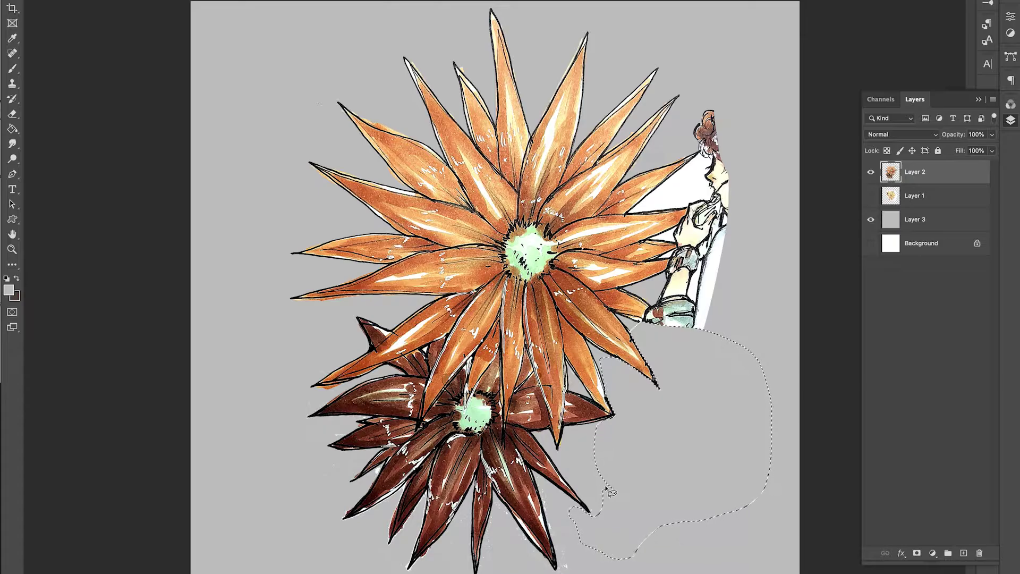
key("ctrl+d")
mouse_move(657, 327)
left_mouse_down()
mouse_move(643, 305)
mouse_move(677, 270)
mouse_move(667, 391)
mouse_move(645, 321)
left_mouse_up()
key("Delete")
key("super+d")
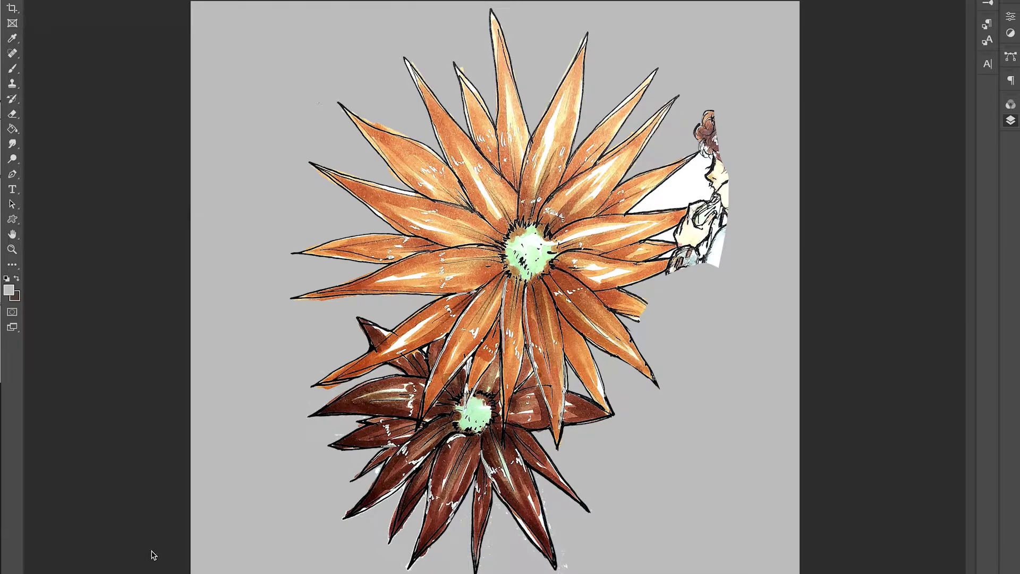
Delete the leftover speck near the dark flower's lowest right petal tip
key("F7")
left_click_drag(562, 570, 587, 572)
key("Delete")
key("ctrl+d")
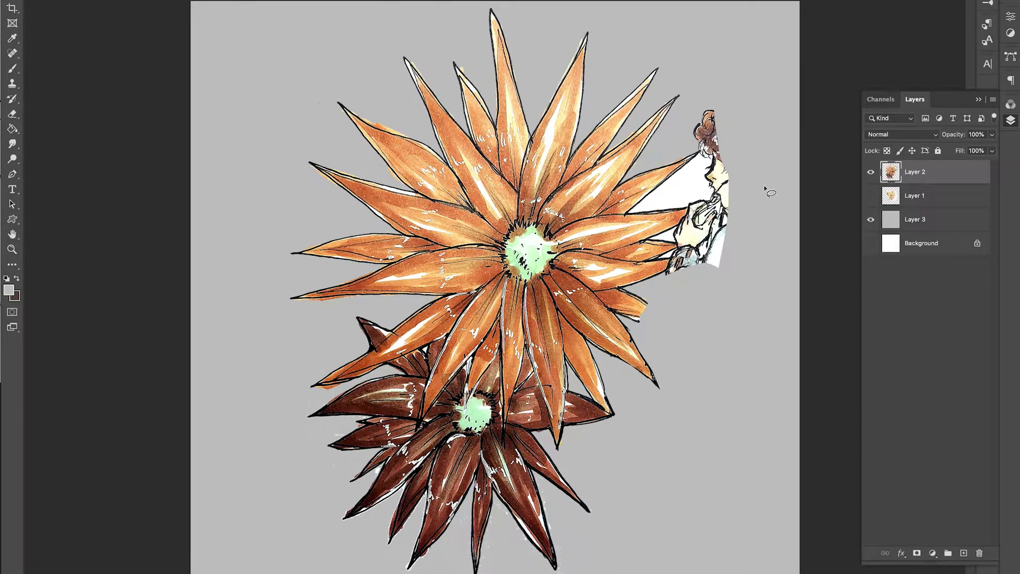
Delete the part of the figure's arm just below the hand, next to the orange petals
mouse_move(668, 276)
left_mouse_down()
mouse_move(685, 245)
mouse_move(696, 311)
mouse_move(664, 274)
left_mouse_up()
key("Delete")
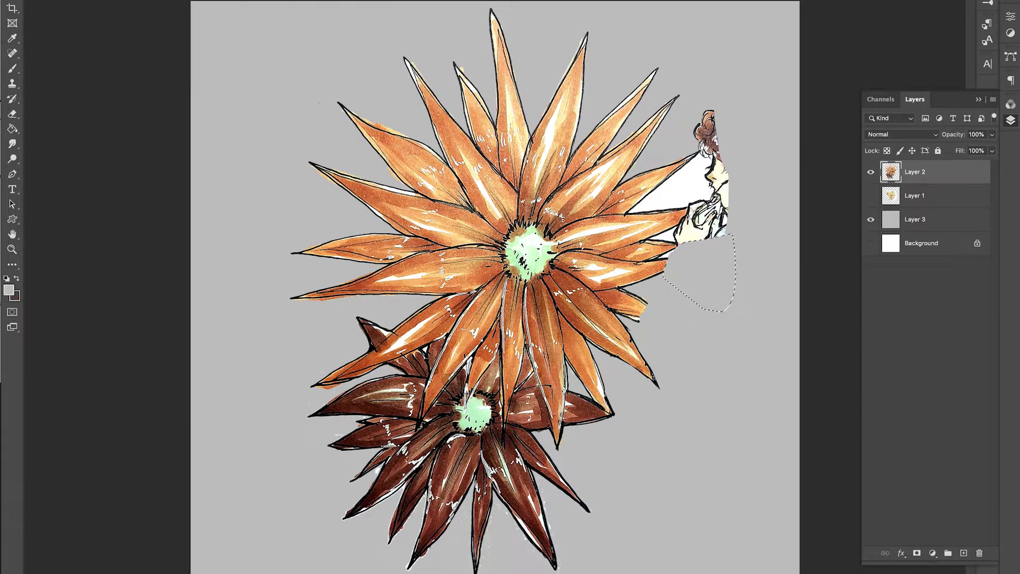
key("ctrl+d")
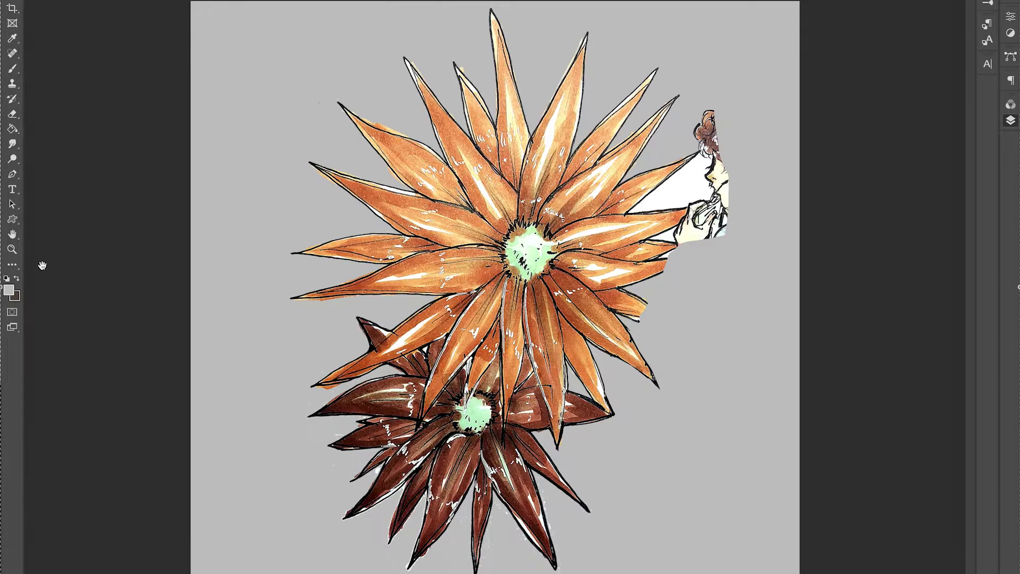
left_click(279, 572)
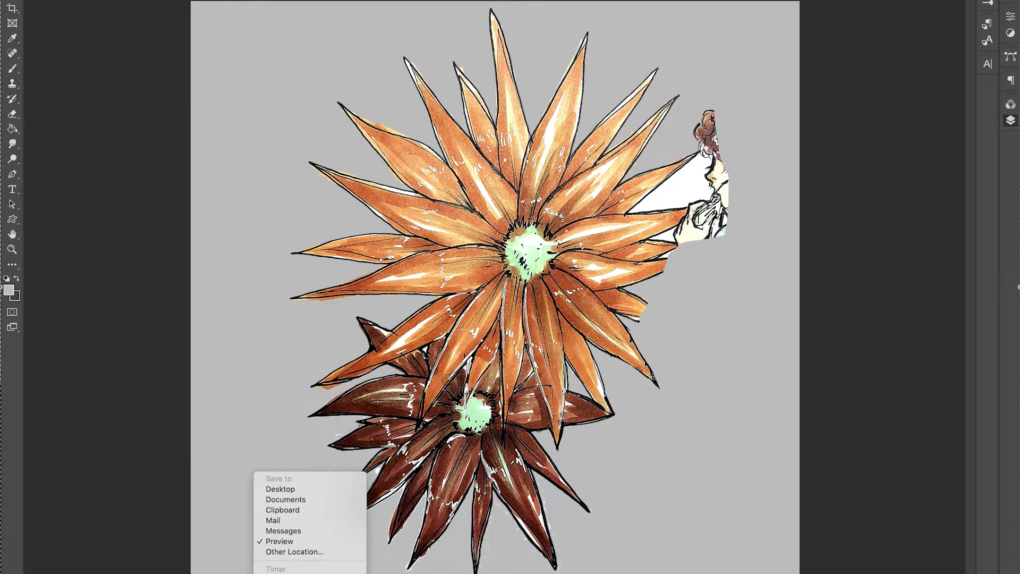
key("Escape")
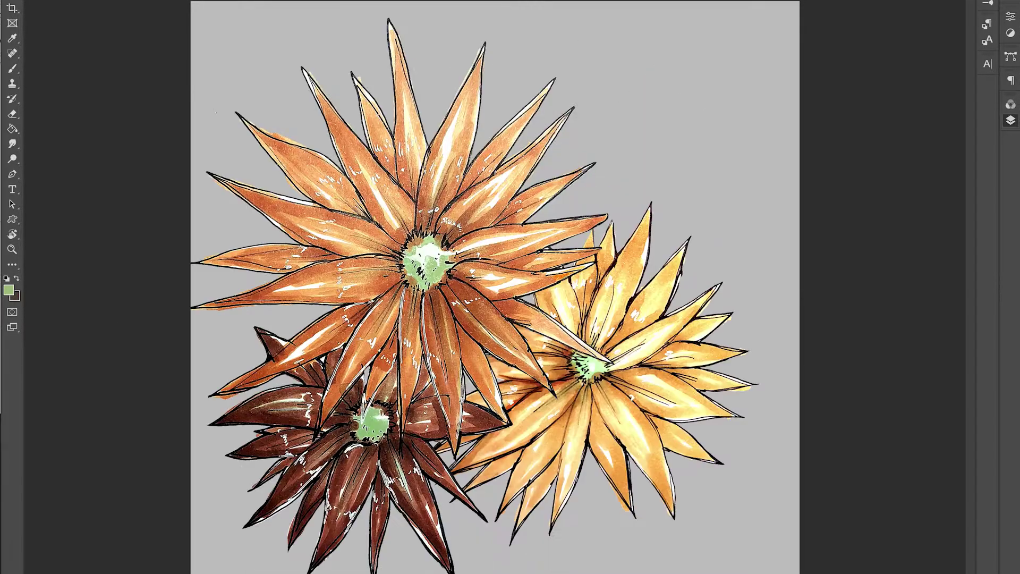
Duplicate the grey Layer 3 and fill the copy with the light green foreground colour
left_click(1010, 120)
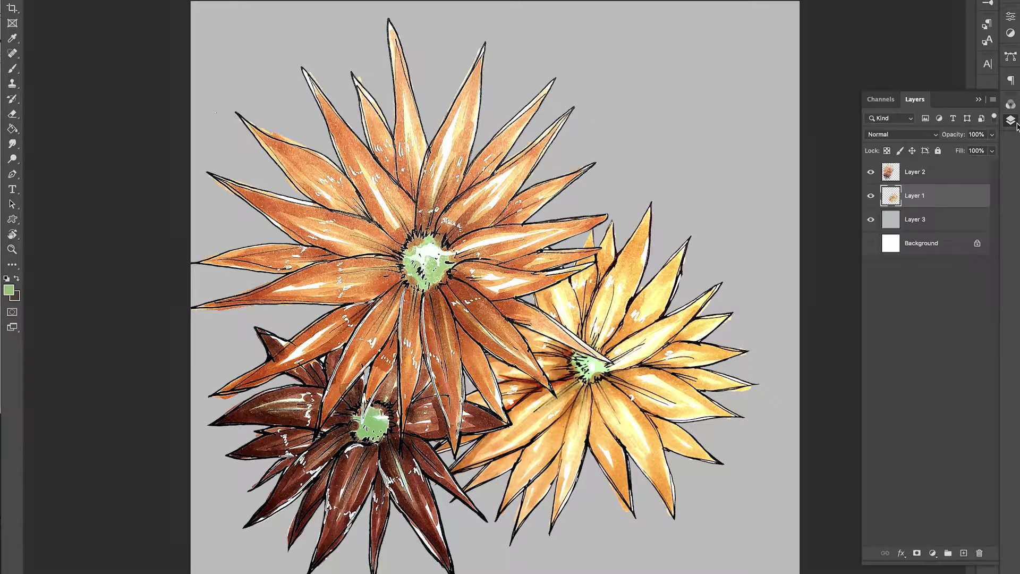
right_click(927, 218)
left_click(839, 243)
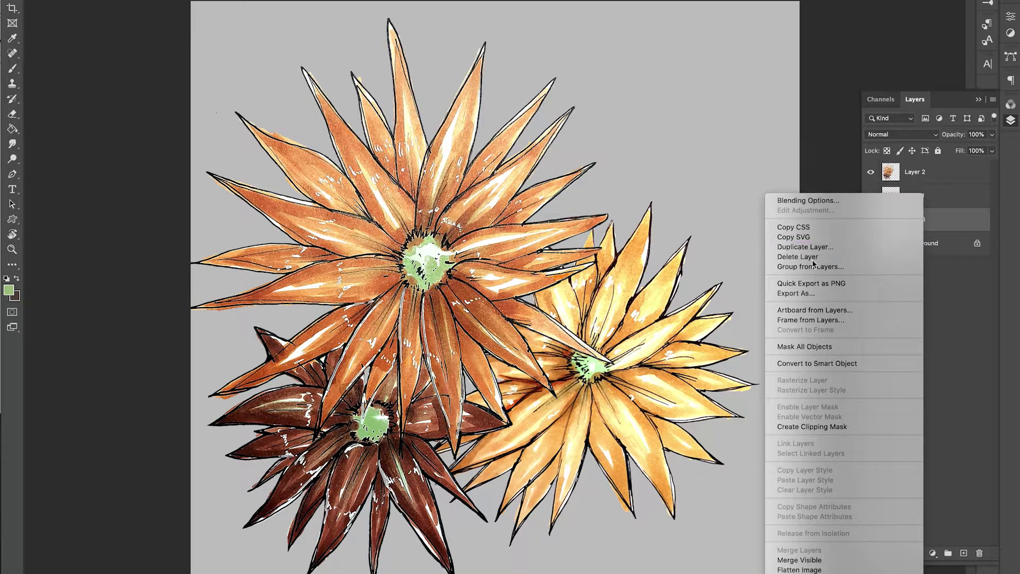
left_click(387, 225)
key("g")
left_click(445, 281)
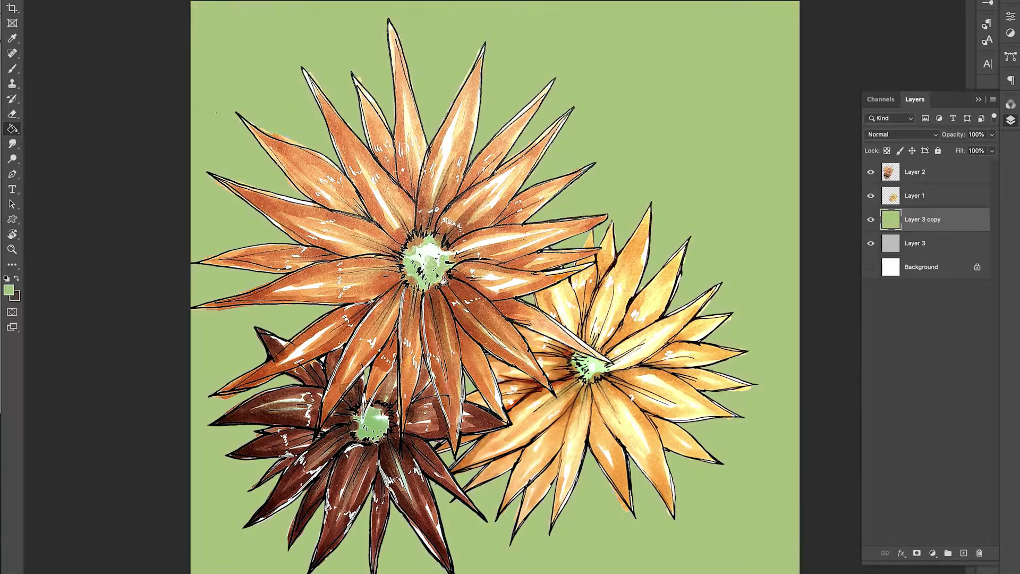
Rotate the flowers on Layer 2 and Layer 1 clockwise into the lower-left canvas corner and place duplicates toward the upper right
left_click(923, 173)
left_click(920, 197, "shift")
key("ctrl+minus")
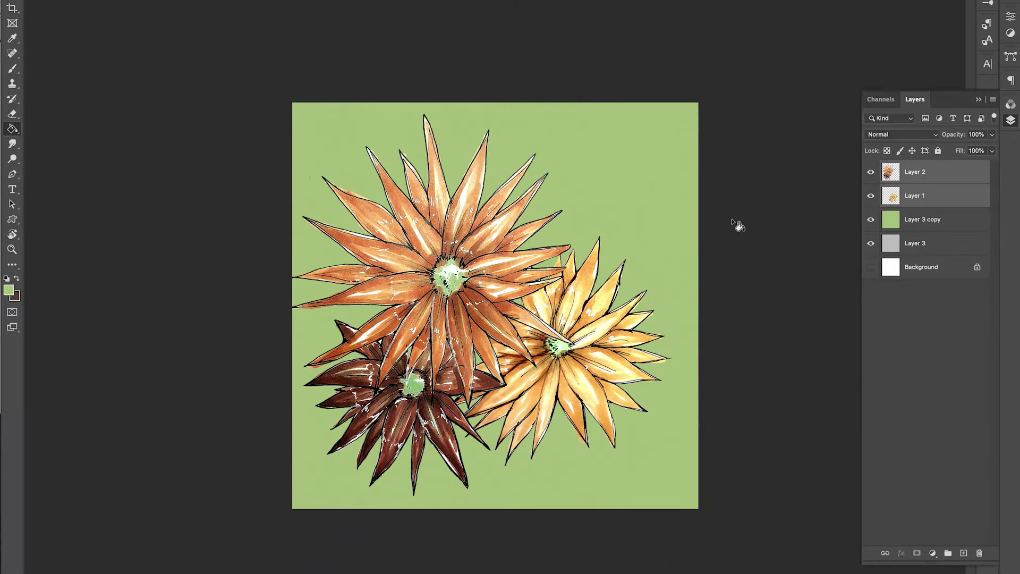
key("ctrl+t")
left_click_drag(702, 102, 744, 244)
left_click_drag(489, 255, 552, 227)
key("Return")
Rotate the duplicated flowers counterclockwise, scale them down slightly and position them with the yellow flower in the artwork's upper-right corner
key("ctrl+t")
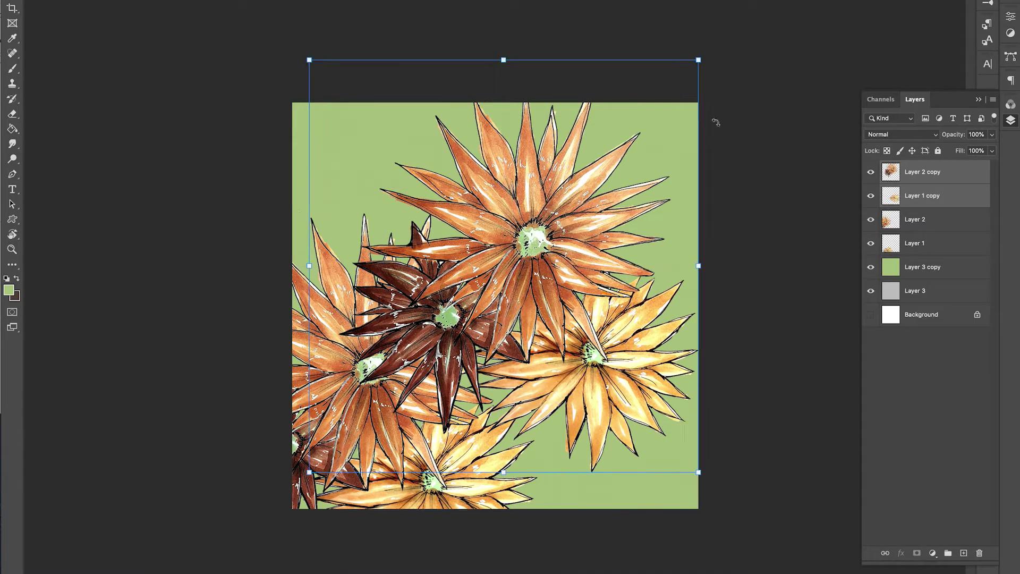
left_click_drag(714, 121, 414, 70)
left_click_drag(747, 121, 705, 140)
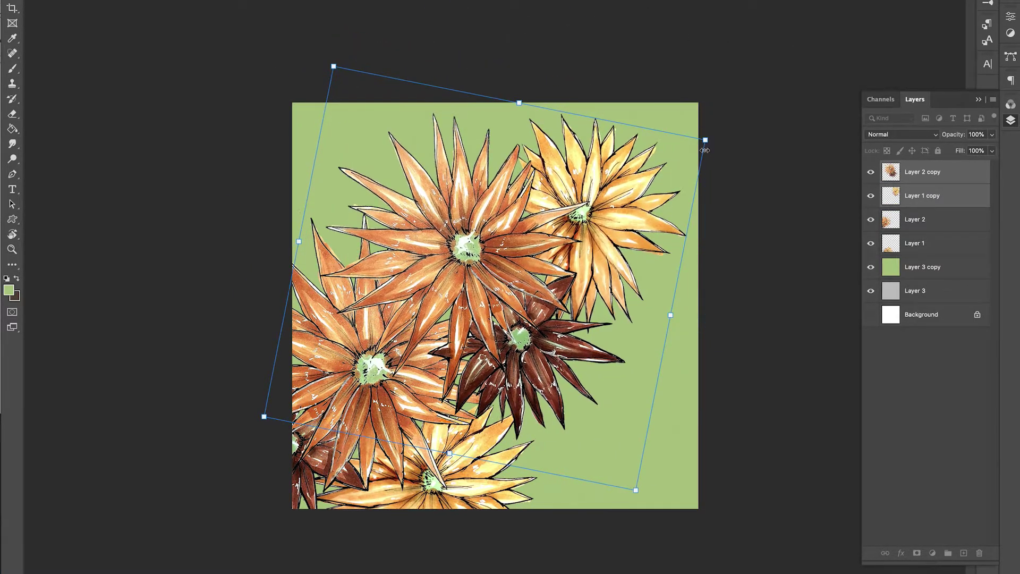
left_click_drag(588, 246, 598, 251)
key("Return")
Desaturate and lighten the yellow flower on Layer 1 copy with Hue/Saturation
left_click(929, 195)
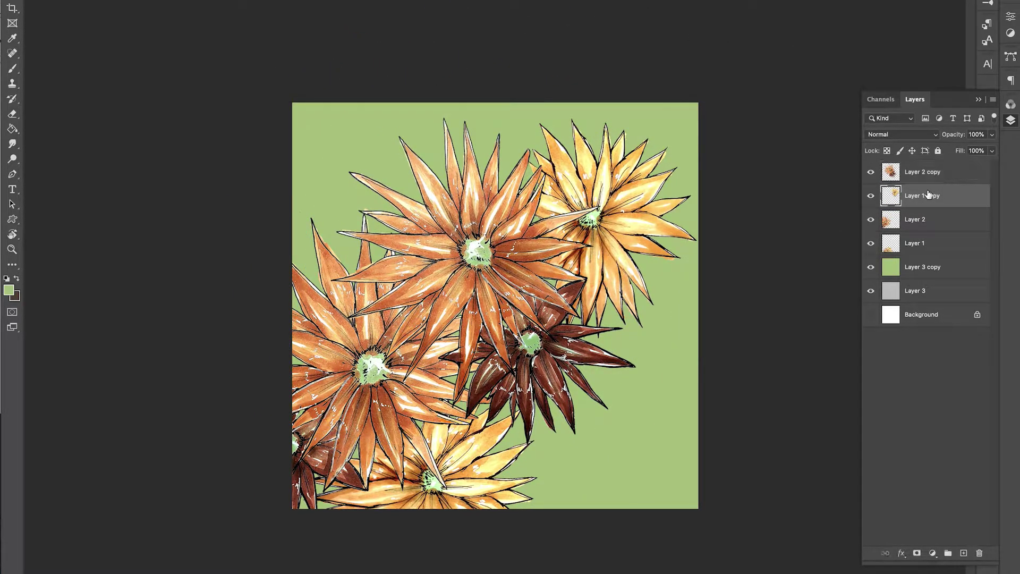
key("ctrl+u")
left_click_drag(753, 170, 737, 144)
left_click(881, 60)
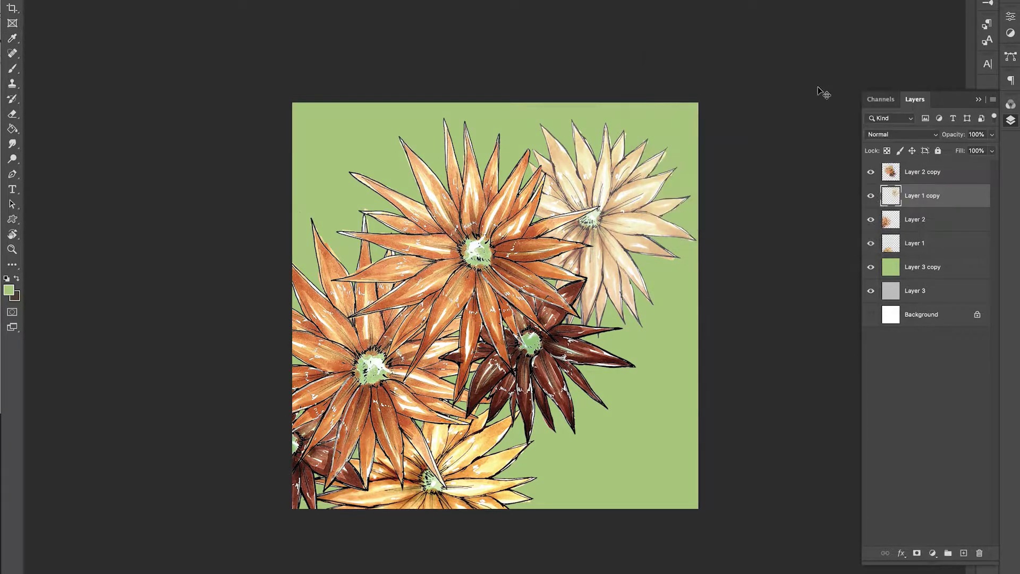
Adjust the Levels of Layer 1 copy to input values 68, 1.46 and 248
key("ctrl+l")
left_click_drag(911, 325, 906, 325)
left_click_drag(764, 325, 836, 327)
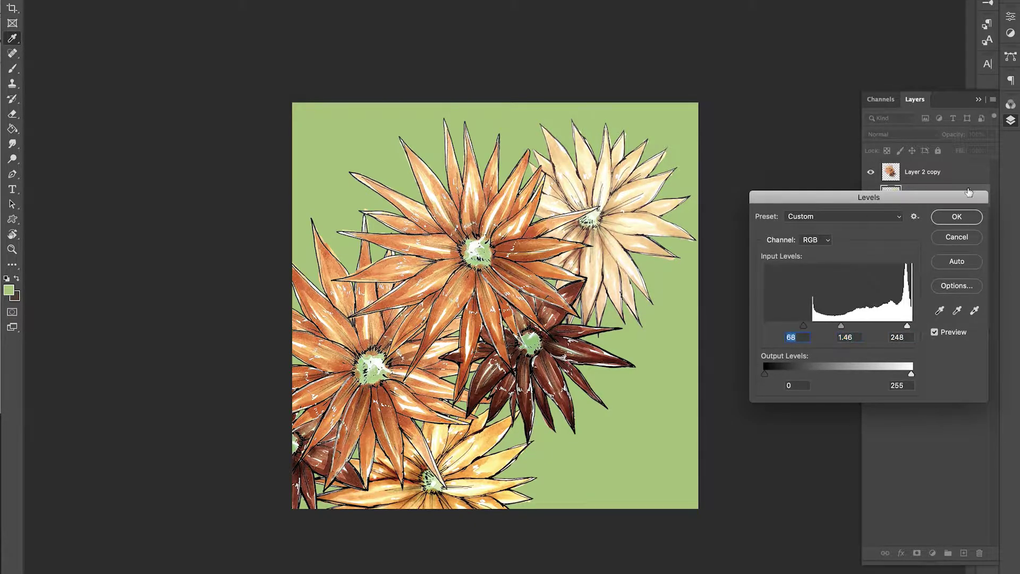
left_click(956, 216)
Apply Hue/Saturation to Layer 2 copy with hue +1 and saturation -39
key("ctrl+u")
left_click_drag(754, 116, 740, 143)
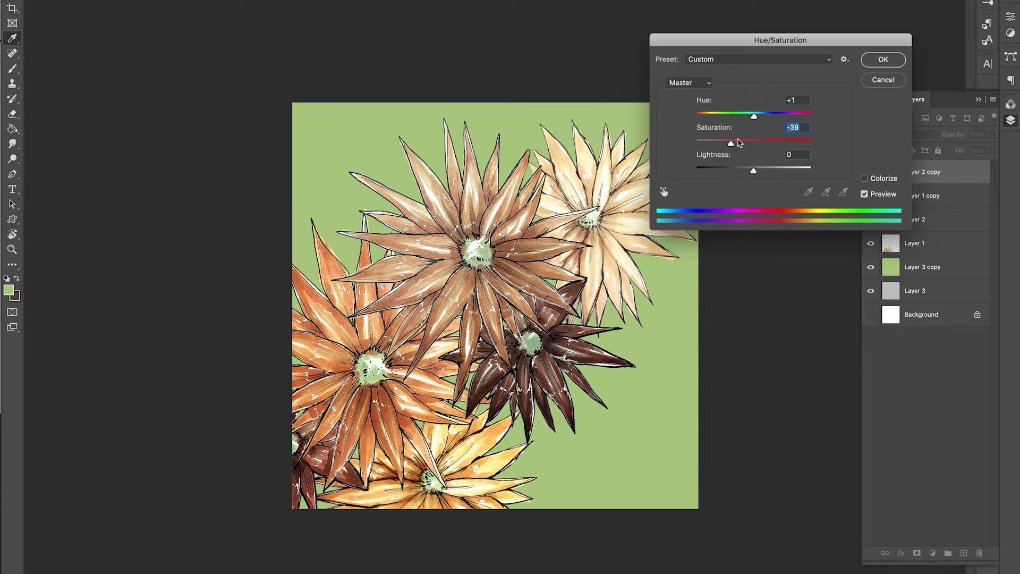
key("Return")
Brighten Layer 2 copy with Levels, setting the black input to 6 and the midtones to 1.26
key("ctrl+l")
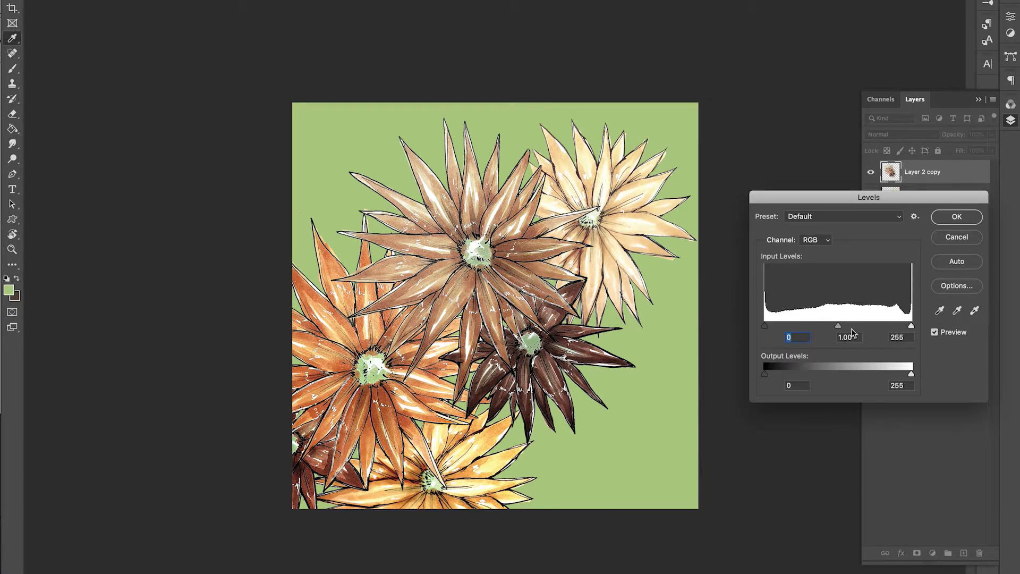
left_click_drag(838, 325, 826, 325)
mouse_move(764, 325)
left_mouse_down()
mouse_move(778, 329)
mouse_move(766, 329)
left_mouse_up()
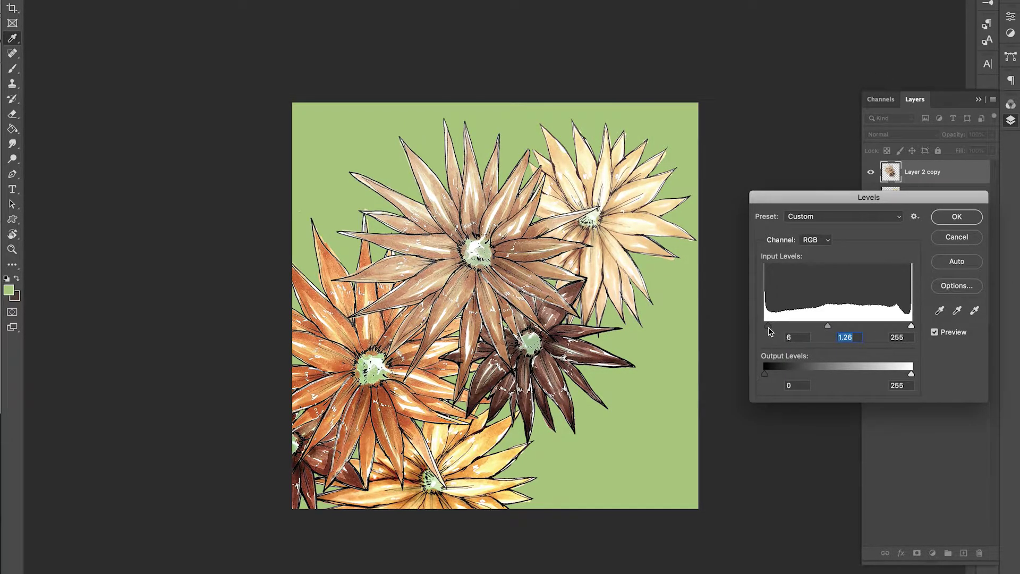
left_click(976, 215)
Duplicate Layer 2 and Layer 1 together
left_click(937, 222)
right_click(926, 245)
left_click(951, 223)
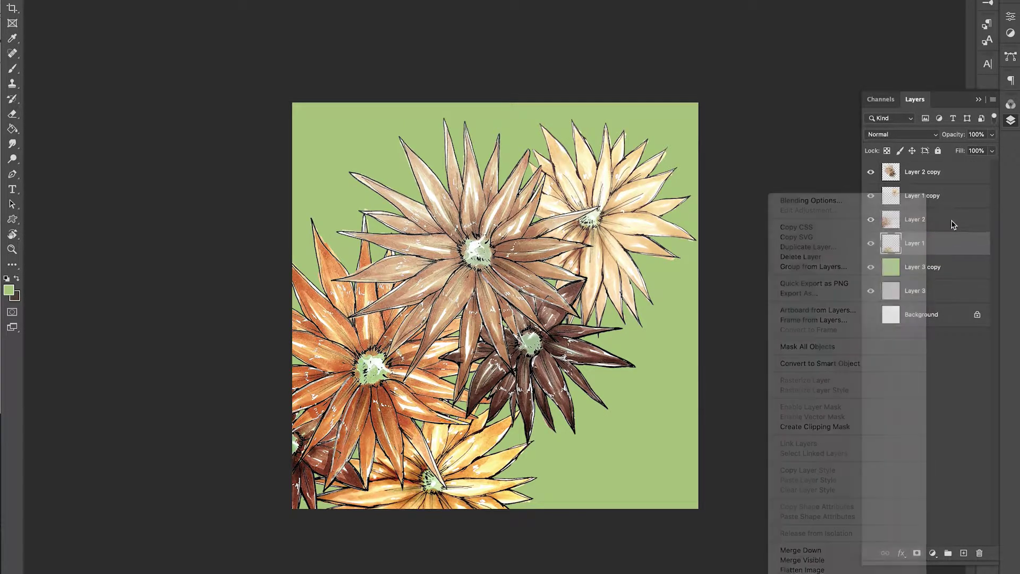
left_click(938, 223, "shift")
right_click(938, 223)
left_click(819, 248)
left_click(393, 226)
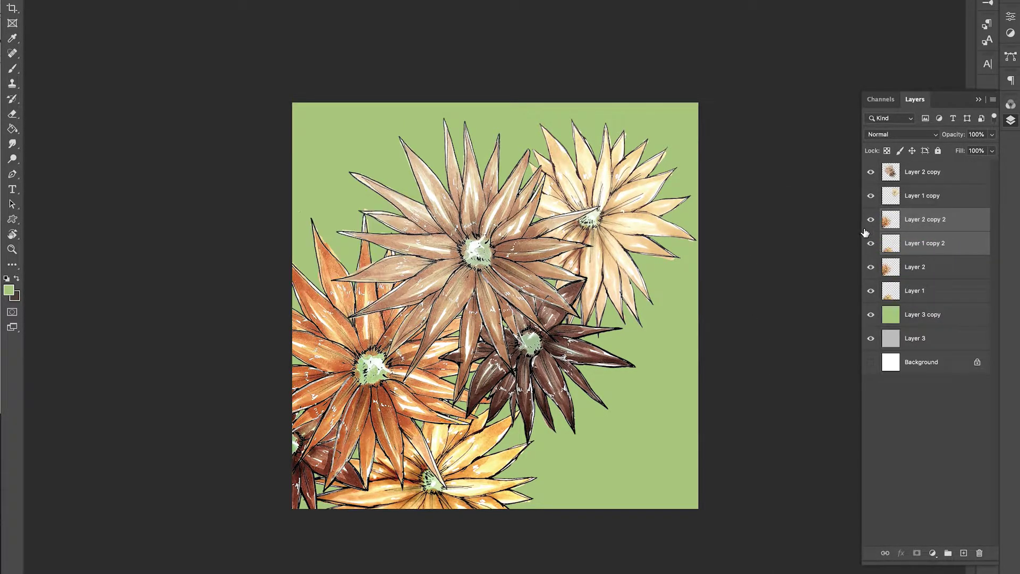
Merge the two new duplicate layers and clear everything on the merged layer inside the canvas area
key("super+e")
key("super+a")
key("Delete")
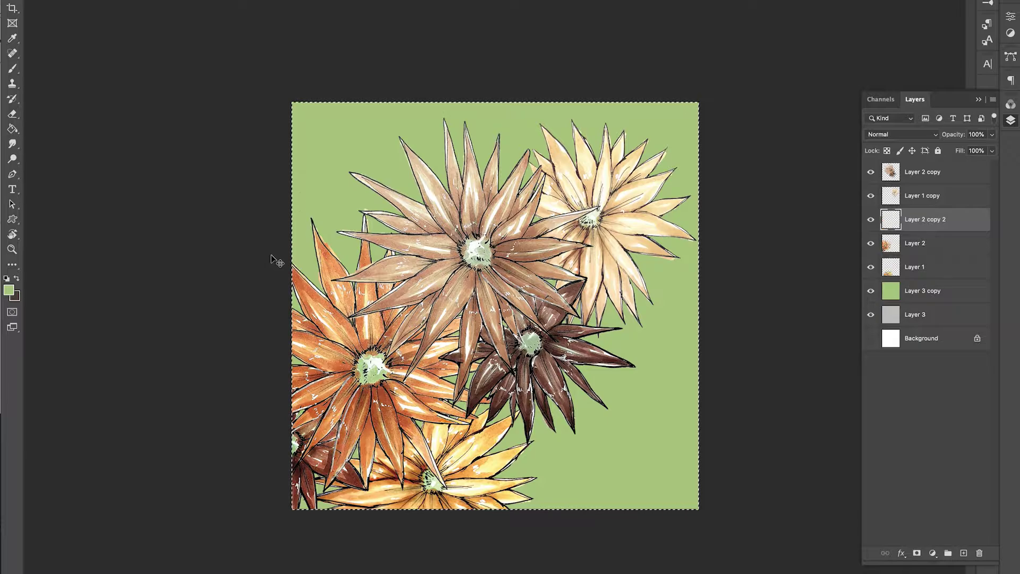
key("super+d")
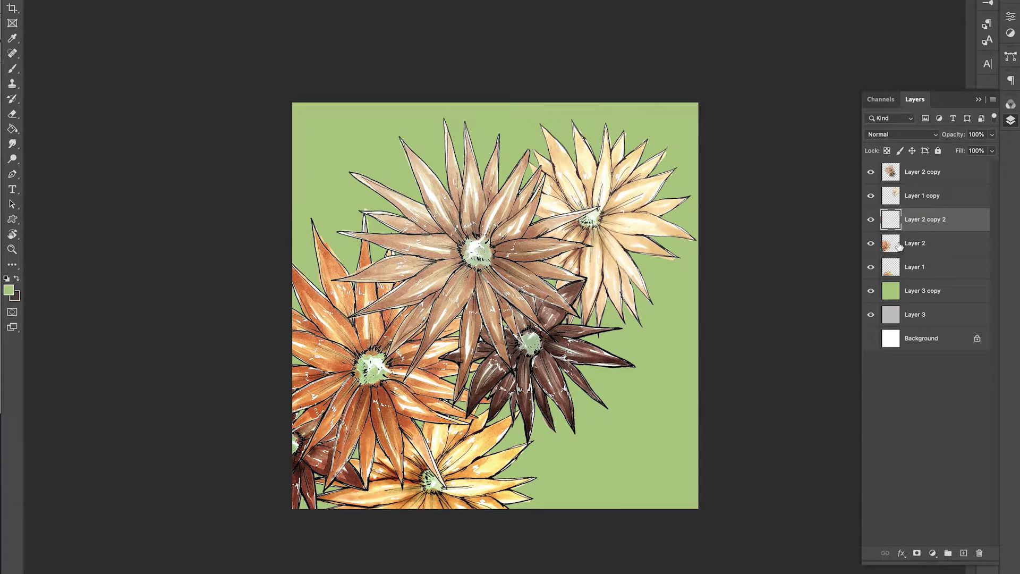
Move Layer 2 copy 2 across to the canvas's right edge and nudge it right until its cut edge closes the gap
left_click_drag(364, 439, 621, 439)
left_click_drag(513, 447, 660, 448)
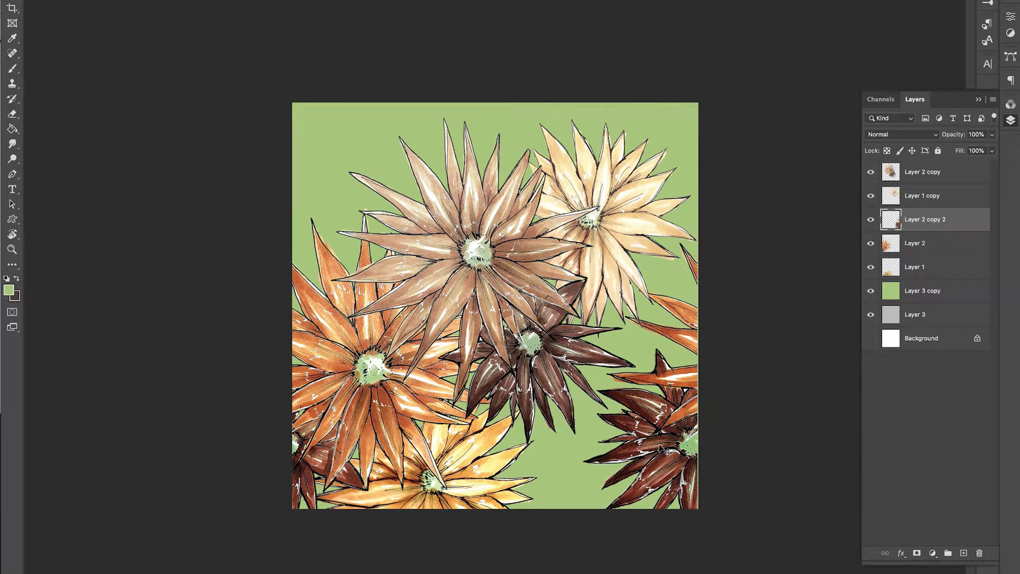
scroll(660, 448, "up", 3)
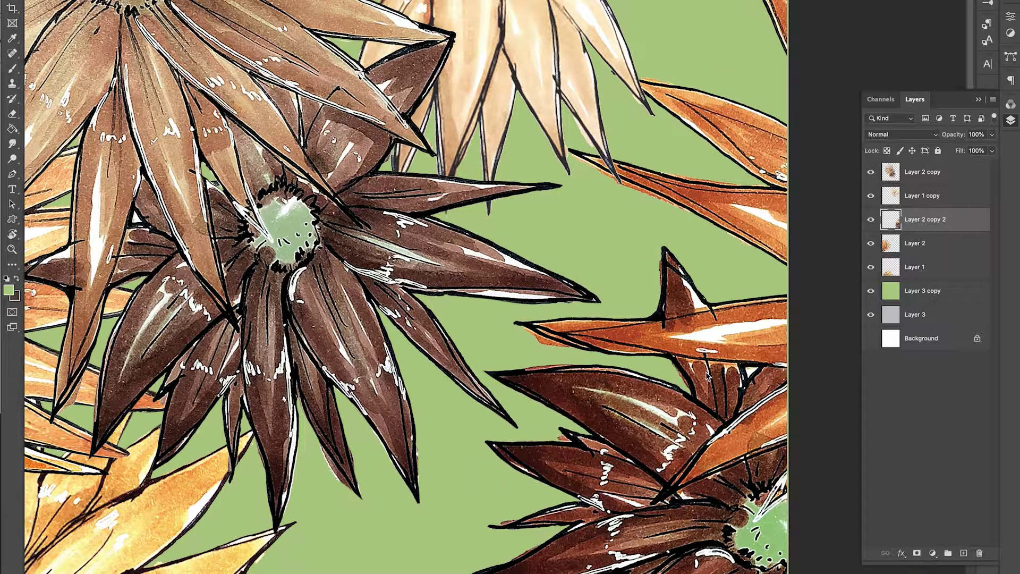
left_click_drag(539, 219, 295, 107)
key("super+plus")
key("super+plus")
key("super+plus")
key("super+plus")
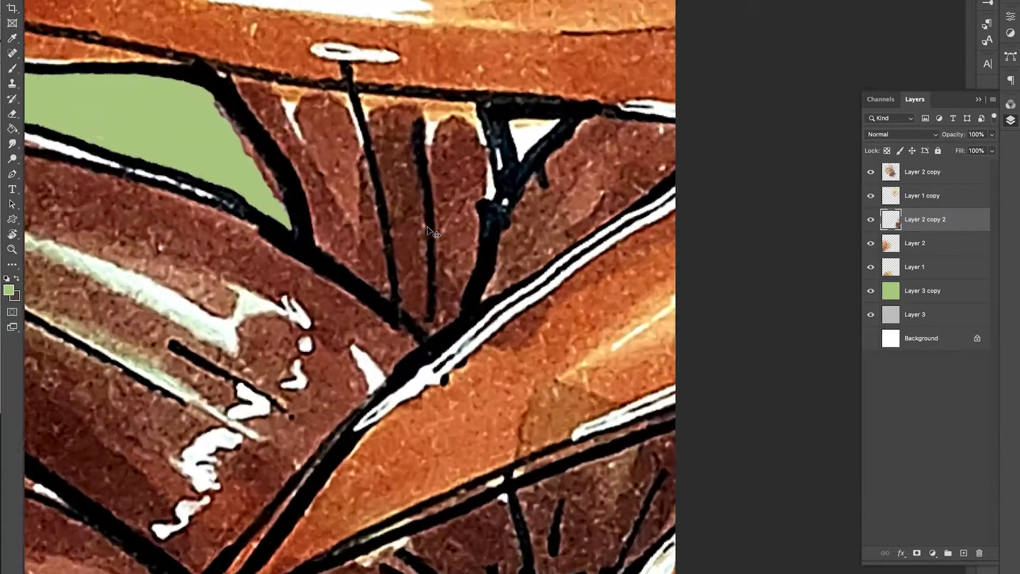
left_click_drag(412, 146, 412, 268)
scroll(412, 268, "right", 10)
scroll(412, 269, "up", 5)
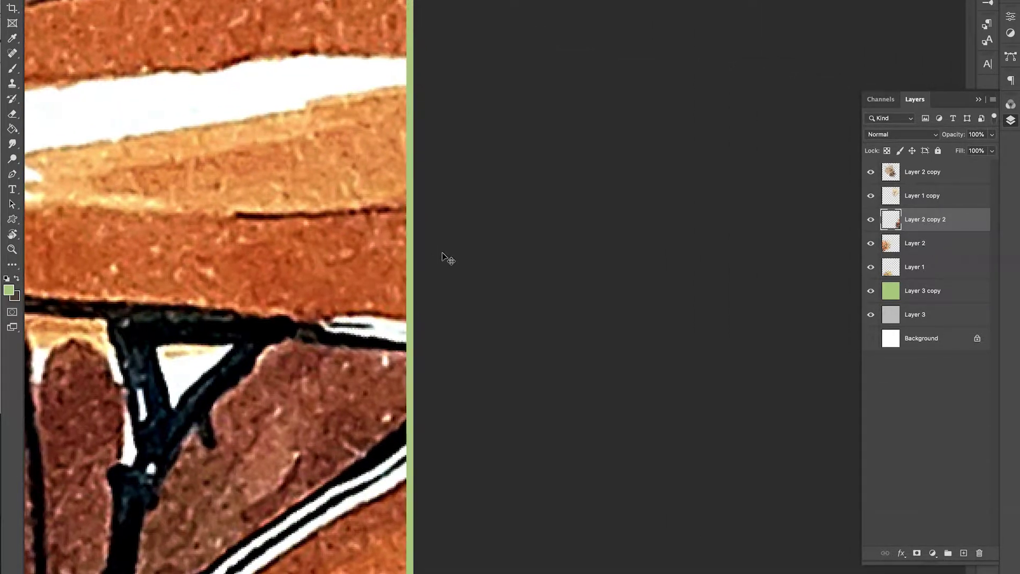
key("Right")
key("Right")
key("Right")
key("Right")
key("Right")
key("Right")
key("Right")
key("Right")
key("super+minus")
key("super+minus")
key("super+minus")
key("super+minus")
key("super+minus")
key("super+minus")
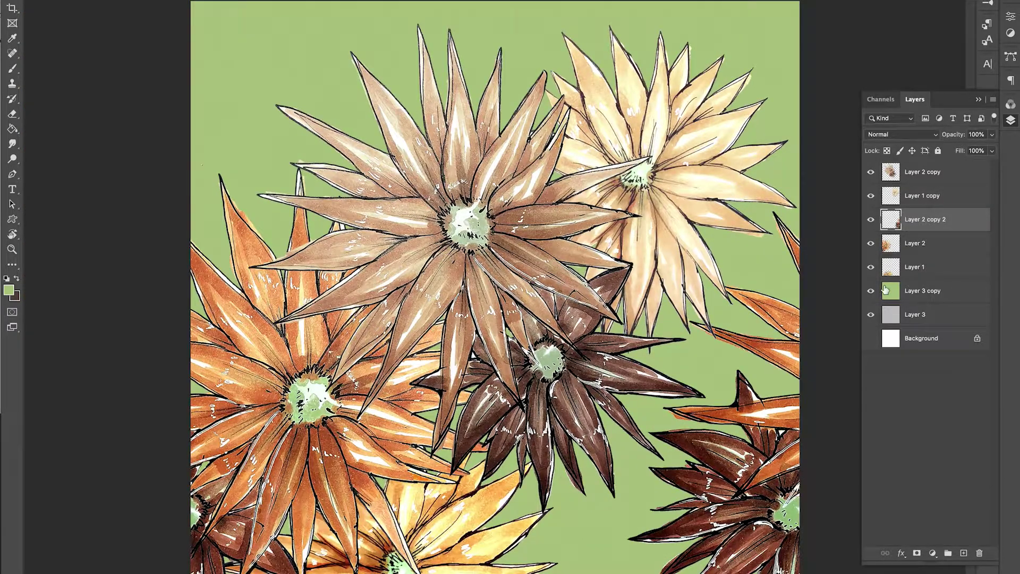
Lighten the green background on Layer 3 copy to a paler green with Hue/Saturation
left_click(884, 289)
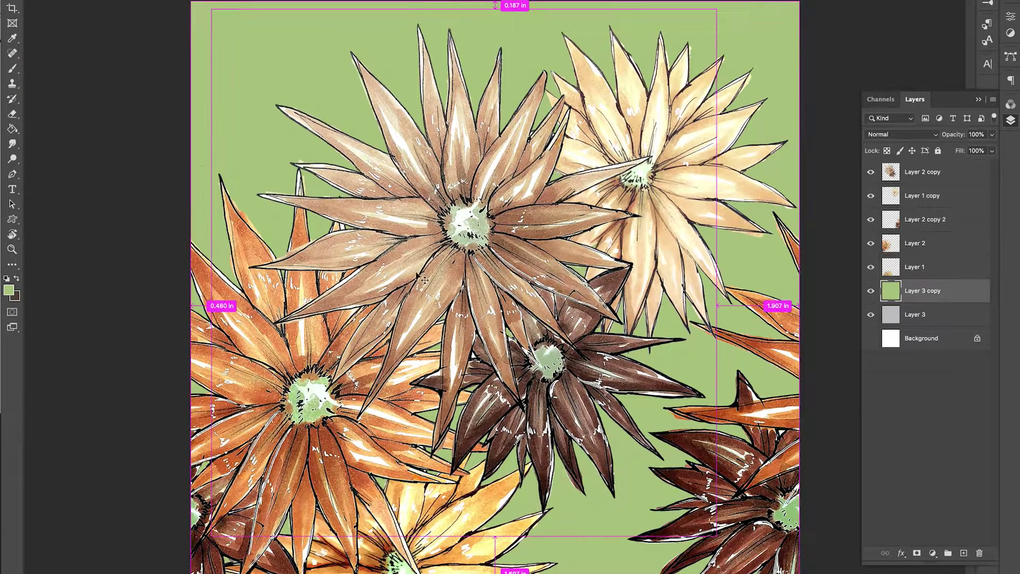
key("super+u")
mouse_move(753, 171)
left_mouse_down()
mouse_move(771, 171)
mouse_move(740, 144)
mouse_move(767, 171)
left_mouse_up()
key("Return")
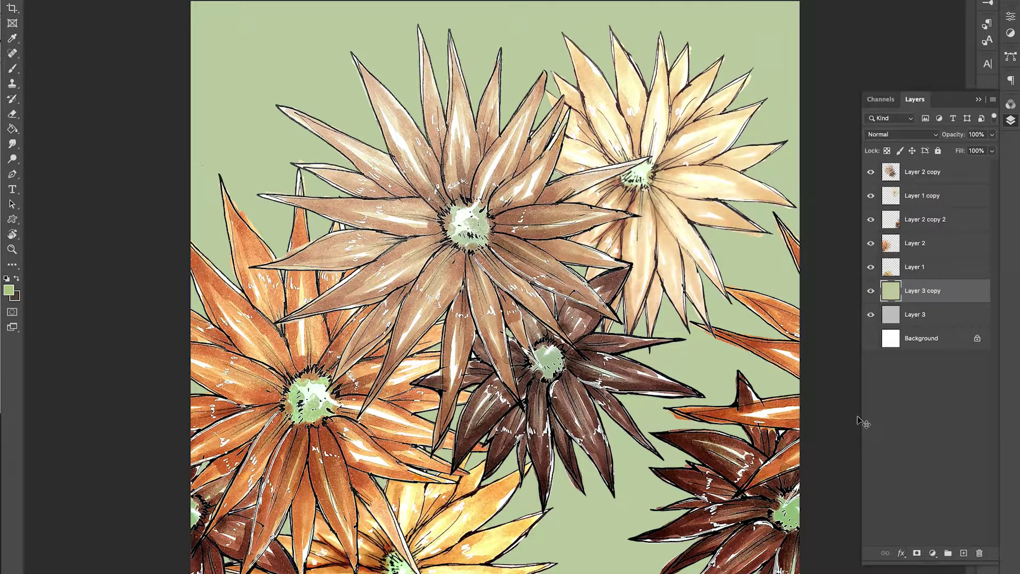
Duplicate Layer 1, Layer 2 and Layer 2 copy 2, and merge the duplicates, keeping only the artwork outside the canvas
left_click(912, 270)
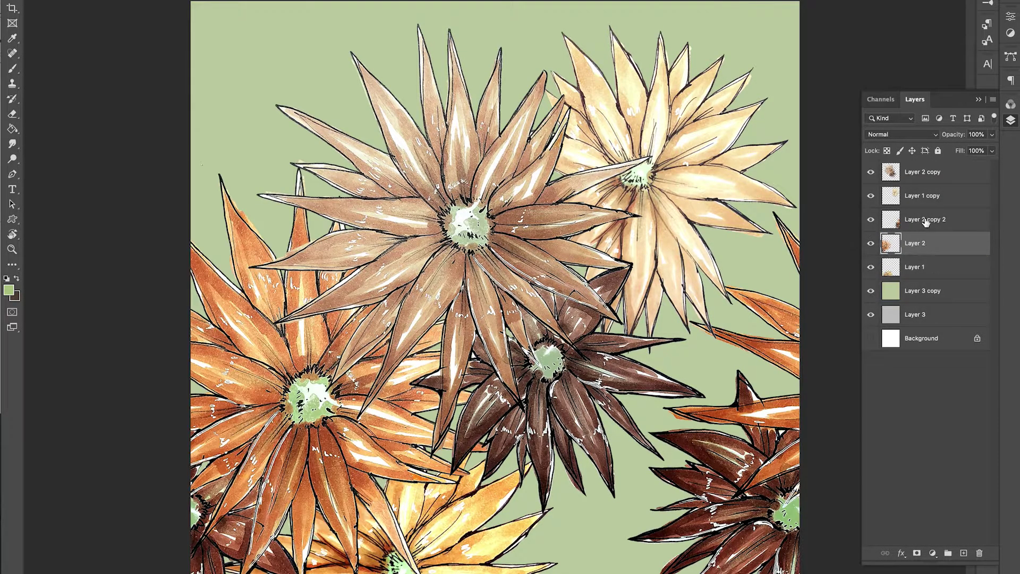
left_click(922, 221, "shift")
right_click(922, 221)
left_click(839, 250)
left_click(386, 223)
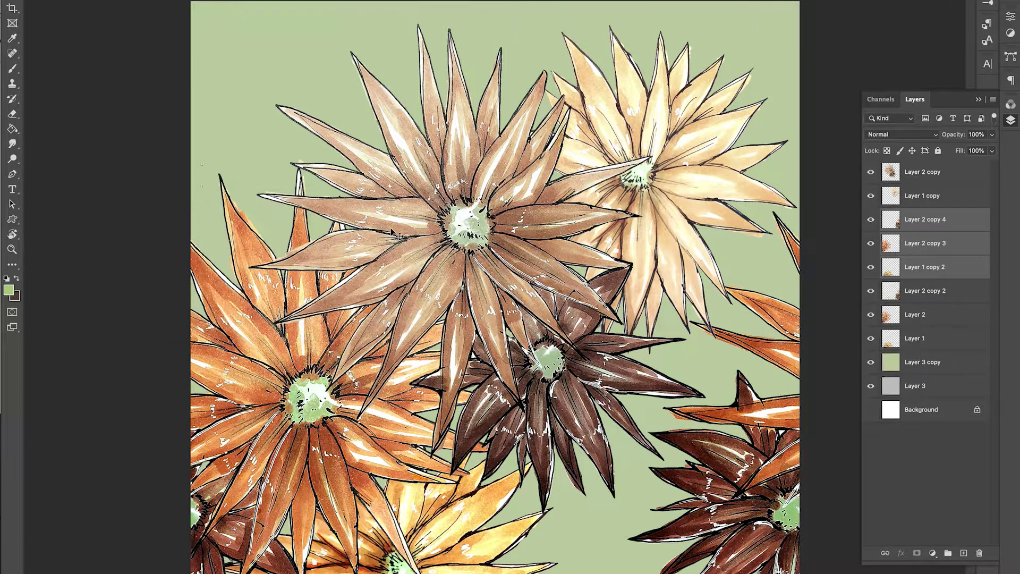
key("ctrl+e")
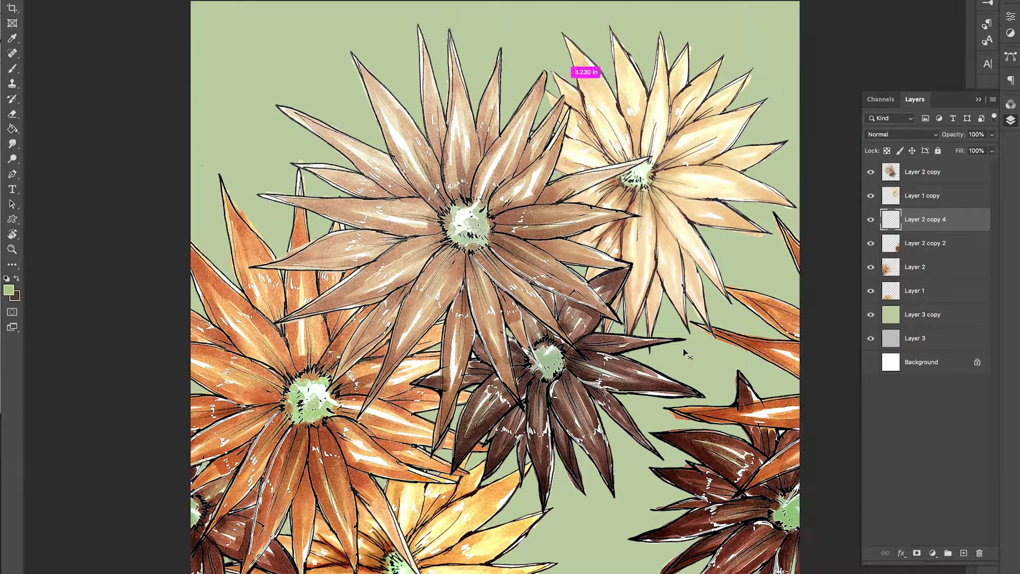
Move the merged Layer 2 copy 4 up so its cut flowers meet the canvas's top edge
left_click_drag(529, 551, 530, 54)
key("F7")
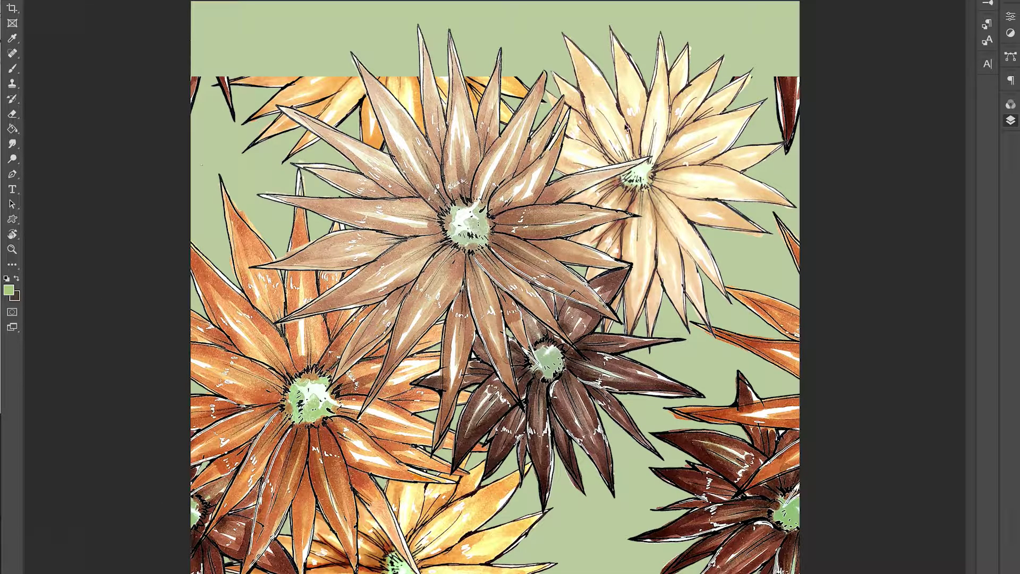
key("F7")
left_click_drag(523, 98, 470, 62)
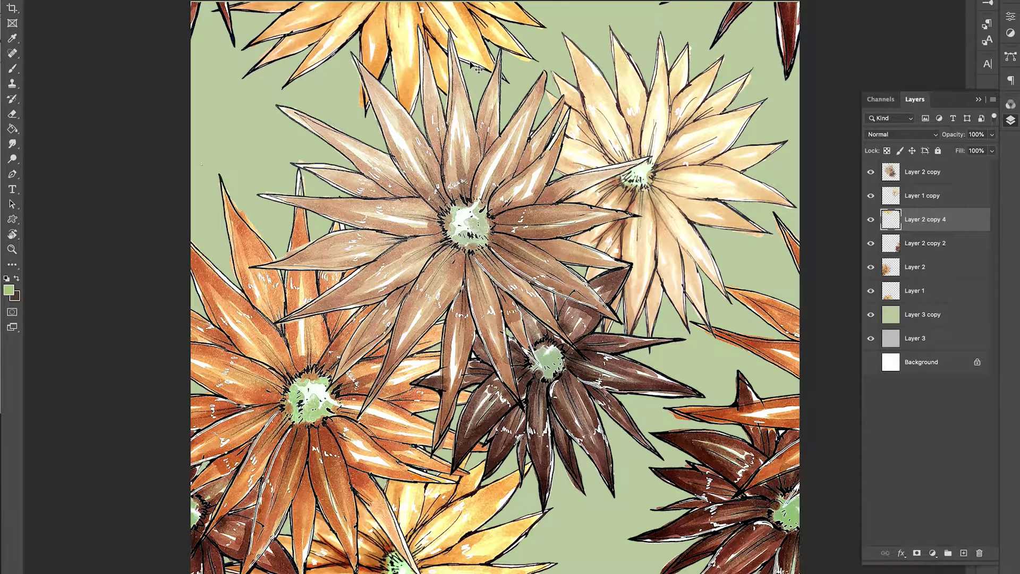
Check the top edge up close and nudge Layer 2 copy 4 down to align it exactly with the border
key("super+plus")
key("super+plus")
scroll(470, 61, "up", 10)
scroll(348, 470, "down", 3)
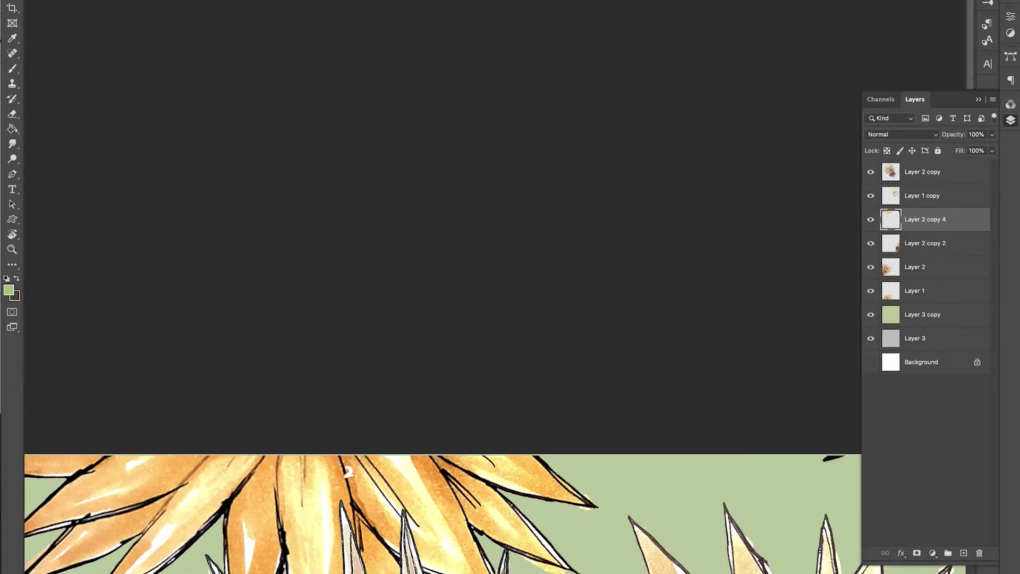
key("Down")
key("Down")
key("Down")
key("Down")
key("Down")
key("super+0")
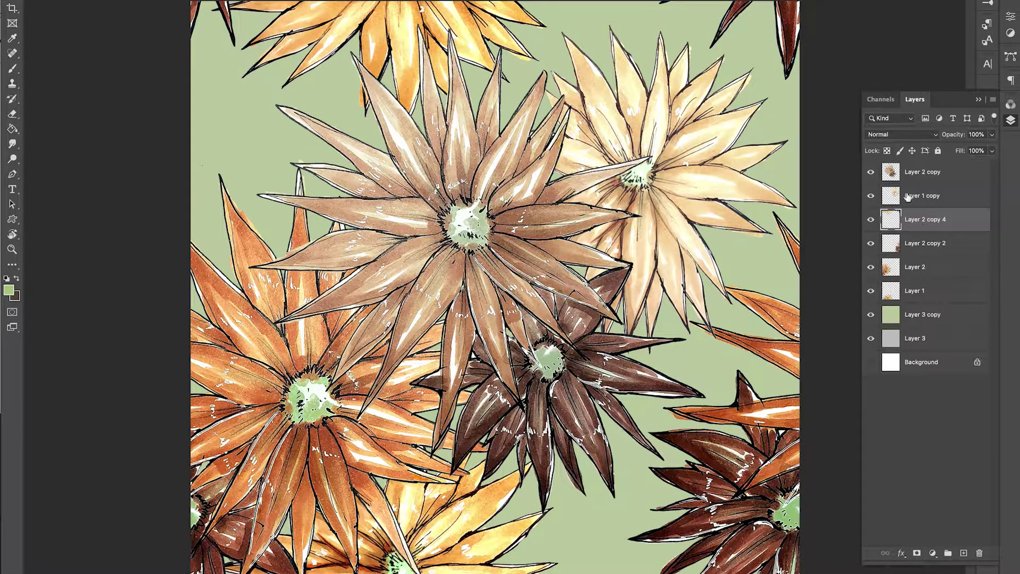
Duplicate the cream flower on Layer 1 copy, and free-transform and rotate the duplicate below the dark brown flower
left_click(957, 200)
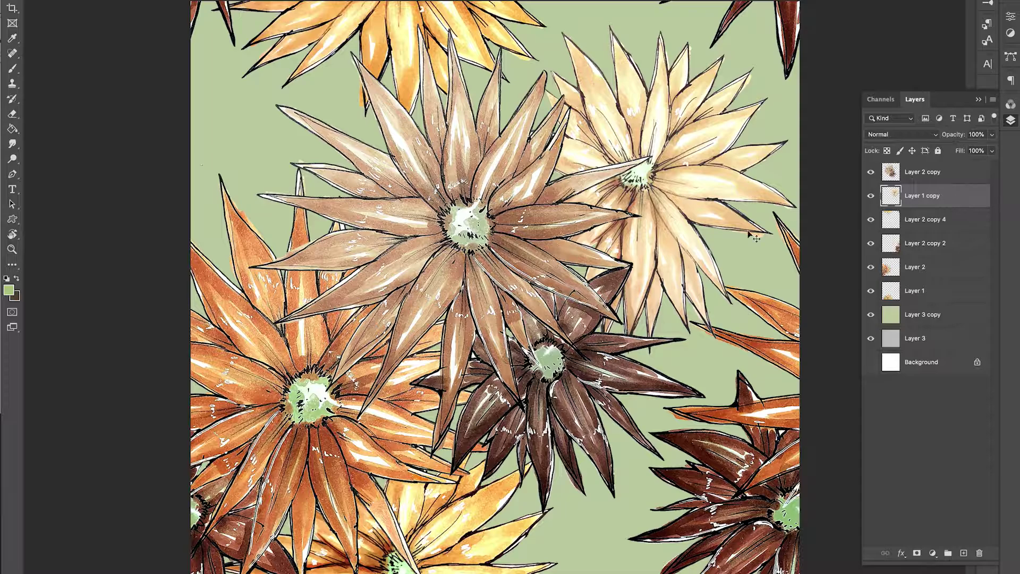
left_click_drag(648, 167, 538, 449)
key("super+t")
left_click_drag(682, 274, 630, 329)
left_click_drag(674, 315, 353, 425)
left_click_drag(645, 340, 663, 364)
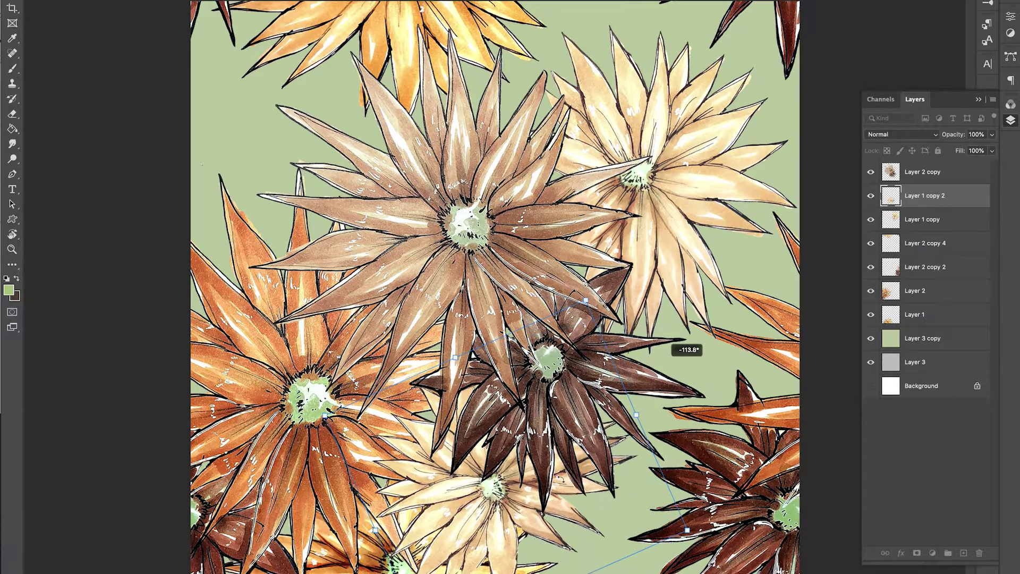
Position and rotate the duplicated cream flower at the canvas's lower edge, between the yellow and right-hand dark brown flowers
left_click_drag(554, 474, 671, 546)
left_click_drag(781, 437, 772, 425)
left_click_drag(739, 473, 712, 489)
left_click_drag(655, 544, 663, 534)
right_click(662, 539)
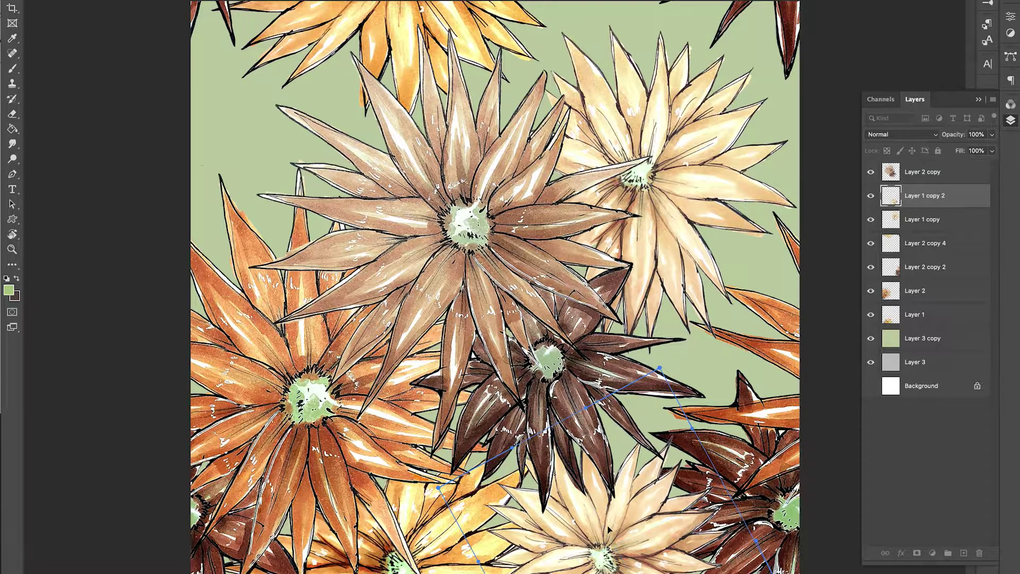
key("Return")
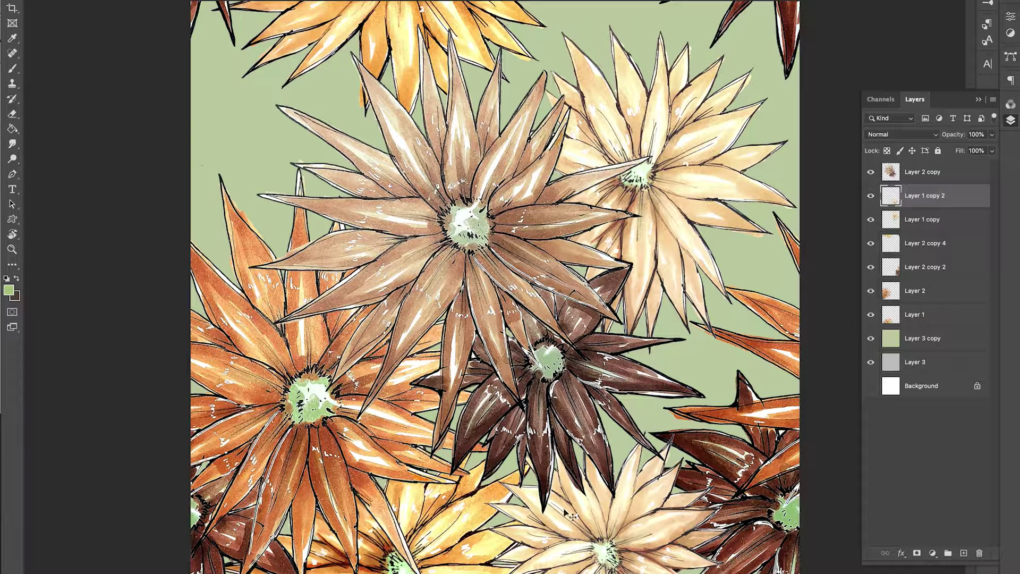
Adjust Layer 1 copy 2 with Levels, setting black input 48, midtones 1.45 and white input 226
key("ctrl+l")
left_click_drag(910, 325, 894, 325)
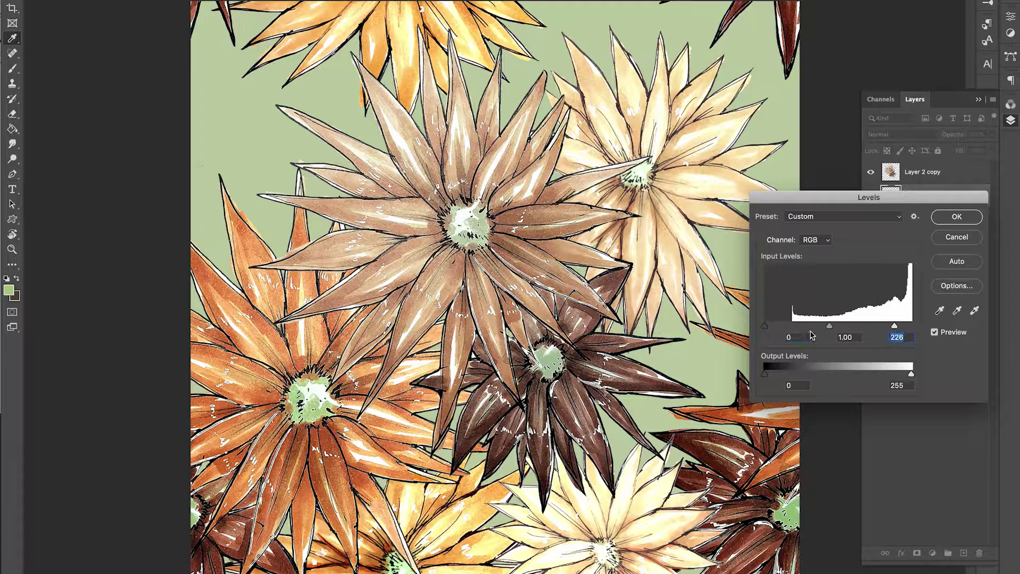
left_click_drag(828, 325, 791, 326)
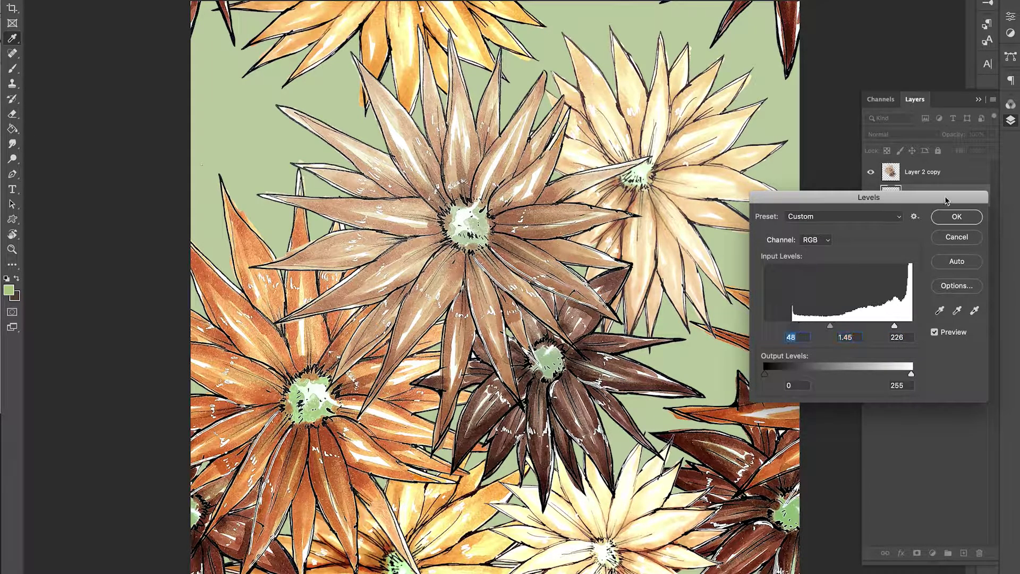
left_click(955, 217)
Mute the yellow tone of Layer 1 copy 2 by lowering its saturation with Hue/Saturation
key("ctrl+u")
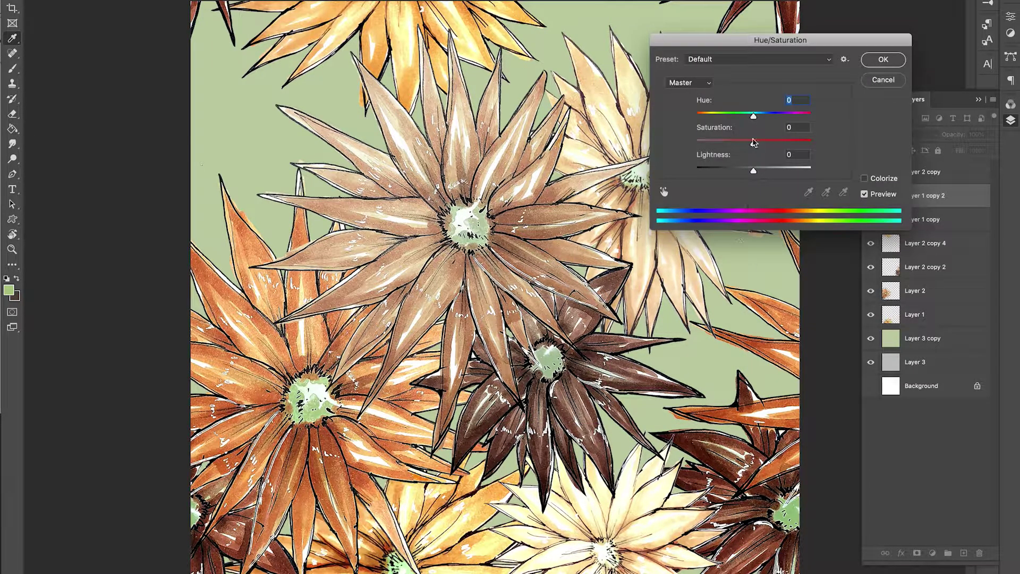
left_click_drag(753, 142, 755, 116)
left_click(883, 59)
Duplicate Layer 1 copy 2, place its off-canvas part at the canvas's top edge, and order the duplicate below Layer 2 copy 2
right_click(921, 196)
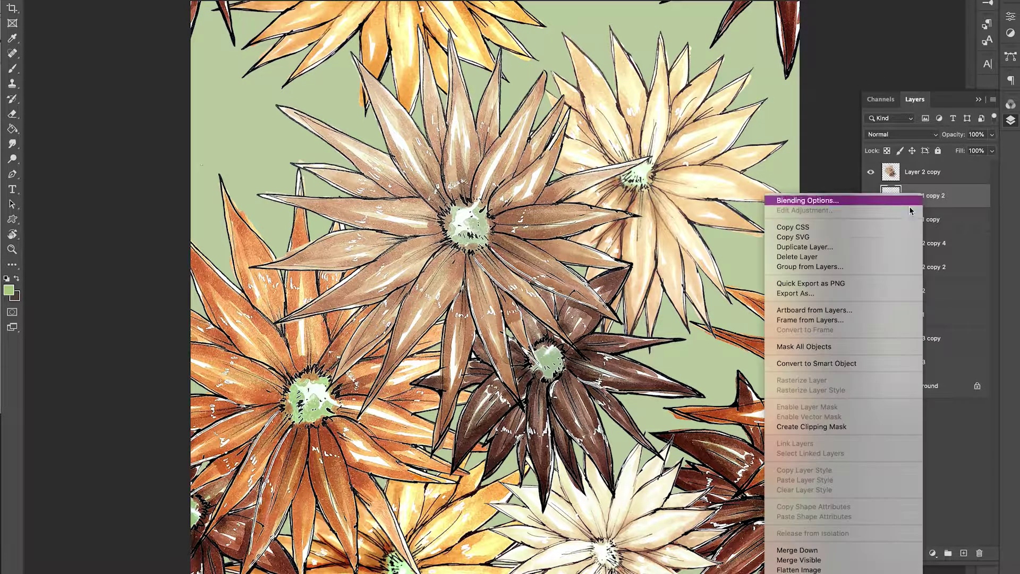
left_click(804, 246)
left_click(387, 230)
left_click_drag(685, 6, 691, 38)
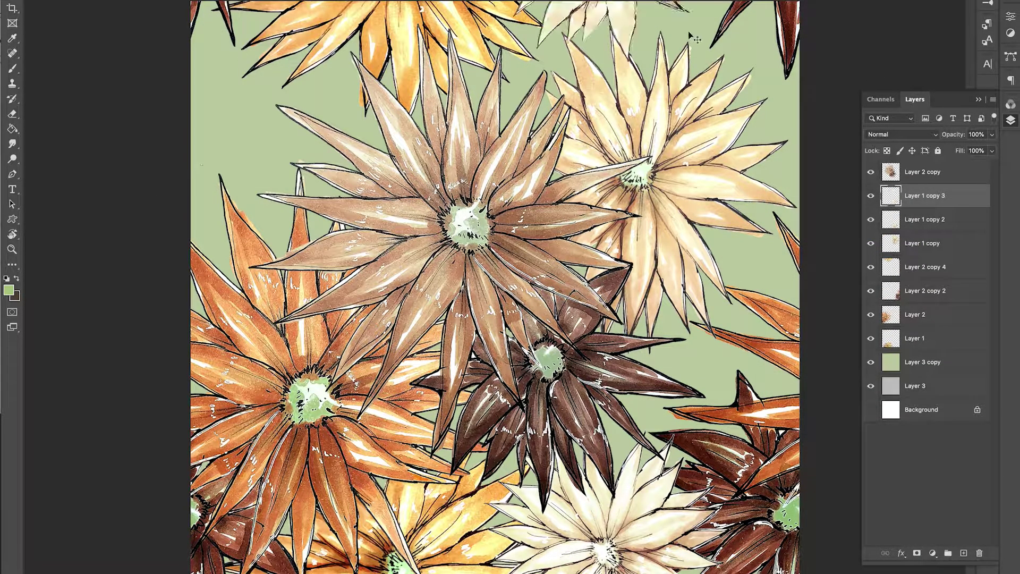
left_click_drag(921, 195, 921, 293)
left_click(906, 343)
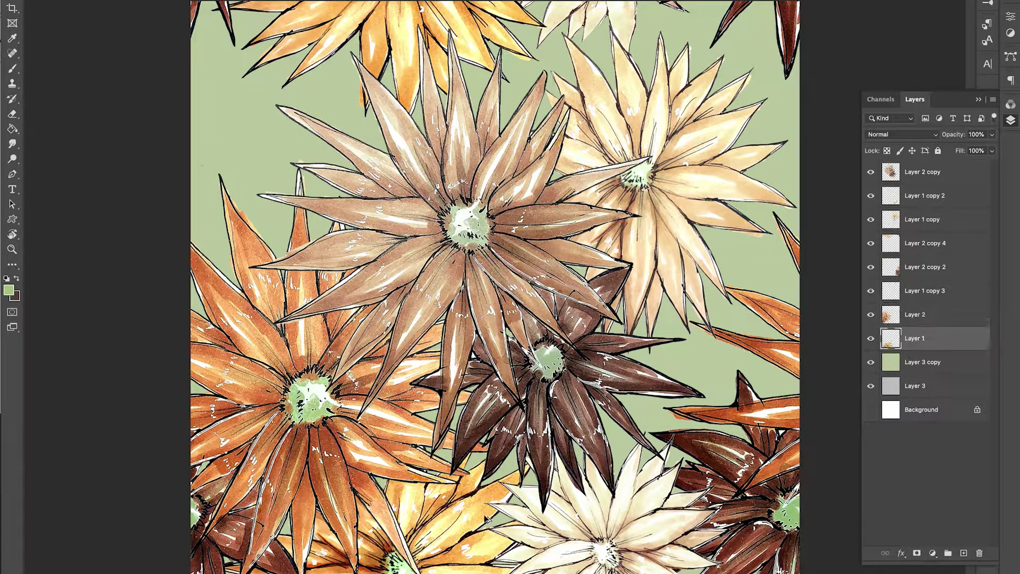
left_click_drag(485, 518, 402, 156, "alt")
key("super+z")
Duplicate Layer 2, rotate the duplicated flowers and place them over the canvas's upper-left edge
left_click(922, 321)
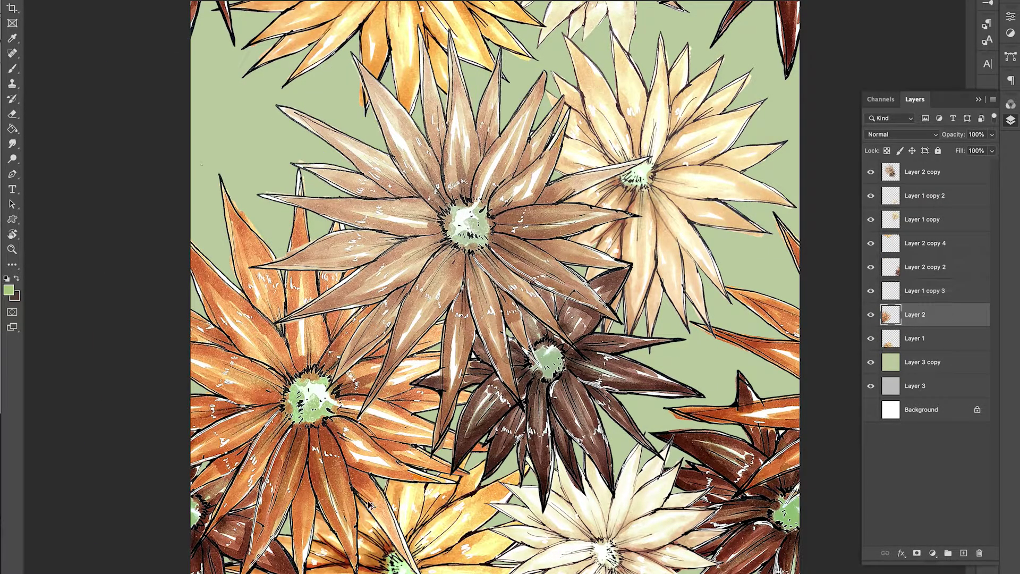
left_click_drag(369, 503, 506, 307, "alt")
key("super+t")
left_click_drag(682, 55, 213, 360)
left_click_drag(711, 448, 505, 319)
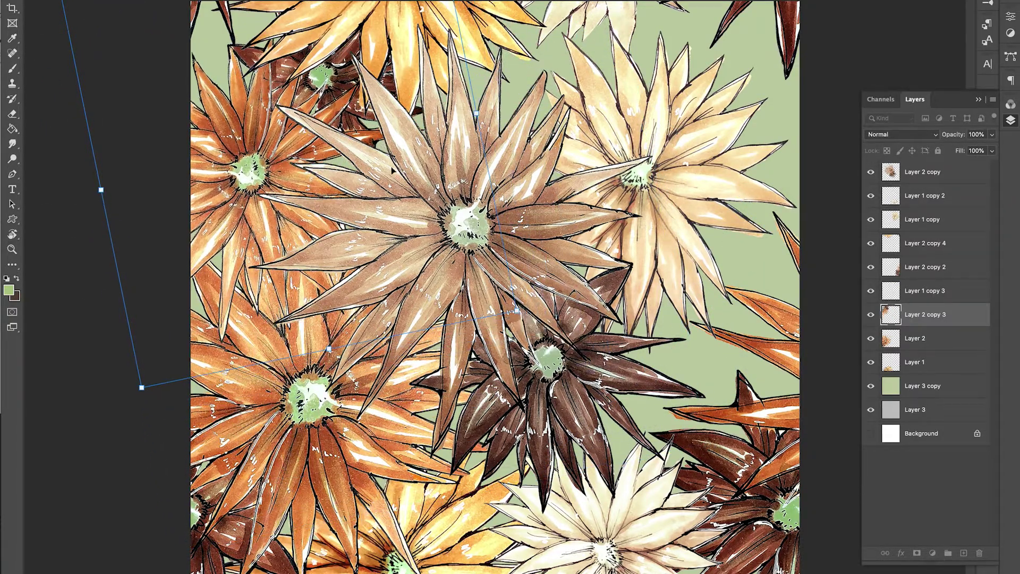
left_click_drag(391, 168, 367, 199)
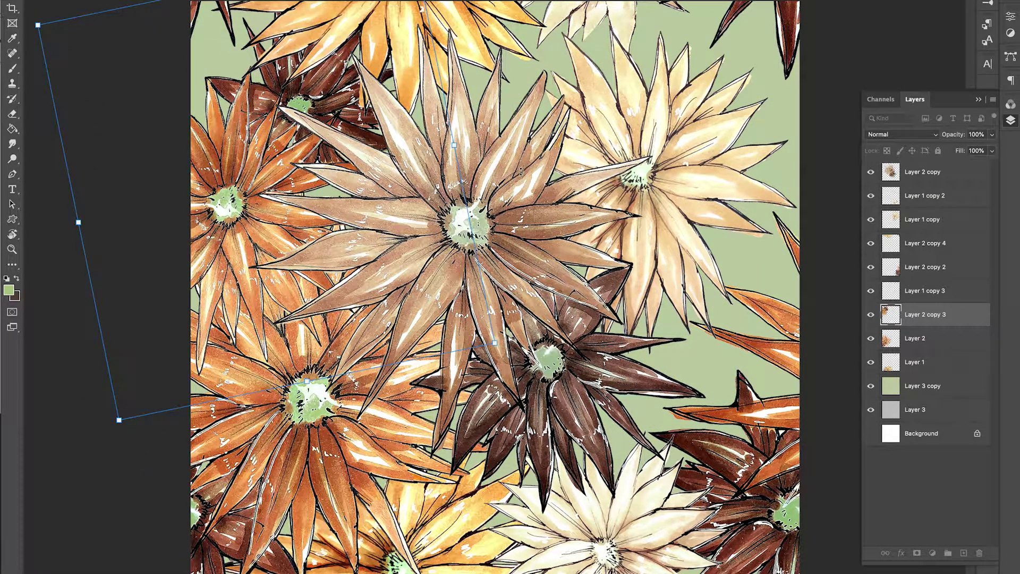
key("Return")
Shift the orange flowers on Layer 2 copy 3 to a muted brown with Hue/Saturation
key("ctrl+u")
left_click_drag(751, 141, 757, 116)
left_click(884, 60)
Order Layer 2 copy 3 below Layer 2, and rotate and shift its flowers further over the canvas's left edge
left_click_drag(956, 312, 948, 345)
left_click_drag(367, 253, 316, 258)
left_click_drag(411, 40, 287, 85)
key("Return")
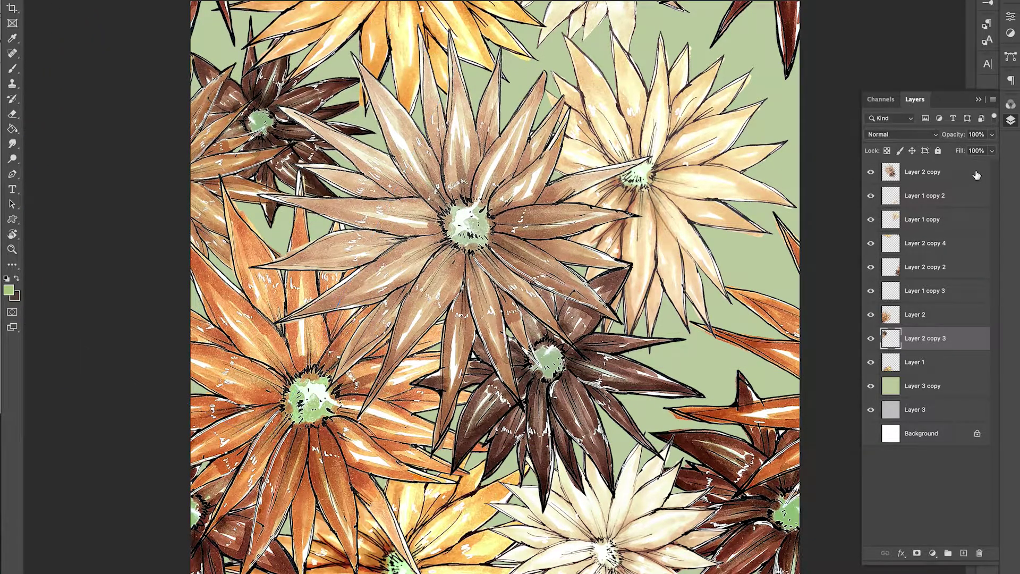
Duplicate Layer 2 copy 3, keeping only the duplicate's artwork outside the canvas, and shift it into view
right_click(935, 341)
left_click(882, 248)
left_click(402, 237)
left_click_drag(402, 240, 534, 294)
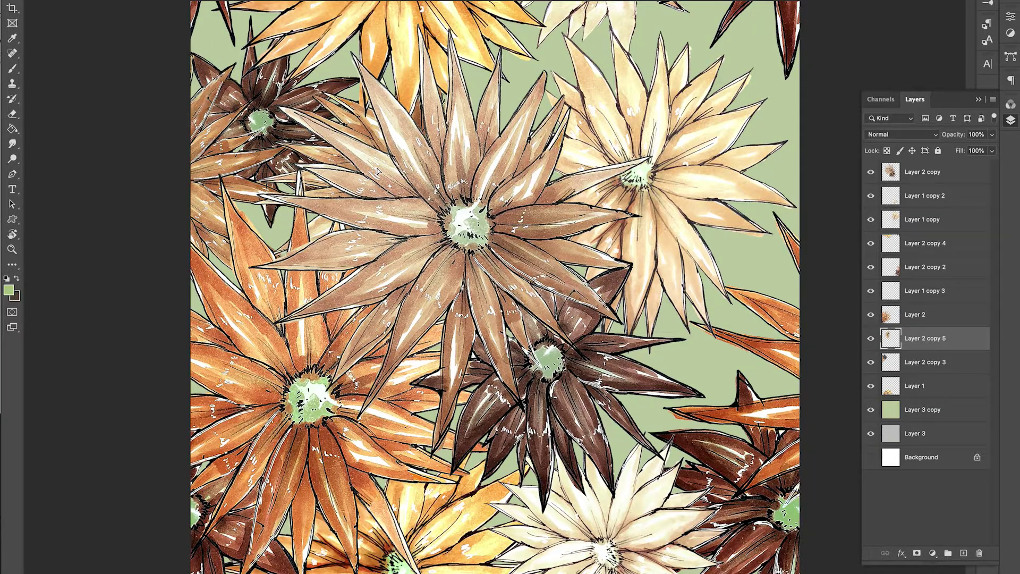
Move Layer 2 copy 5 to the canvas's right edge and nudge it right until its cut edge meets the border
left_click_drag(377, 172, 699, 178)
key("Right")
key("Right")
key("Right")
key("Right")
key("Right")
key("Right")
key("Right")
key("Right")
key("Right")
key("Right")
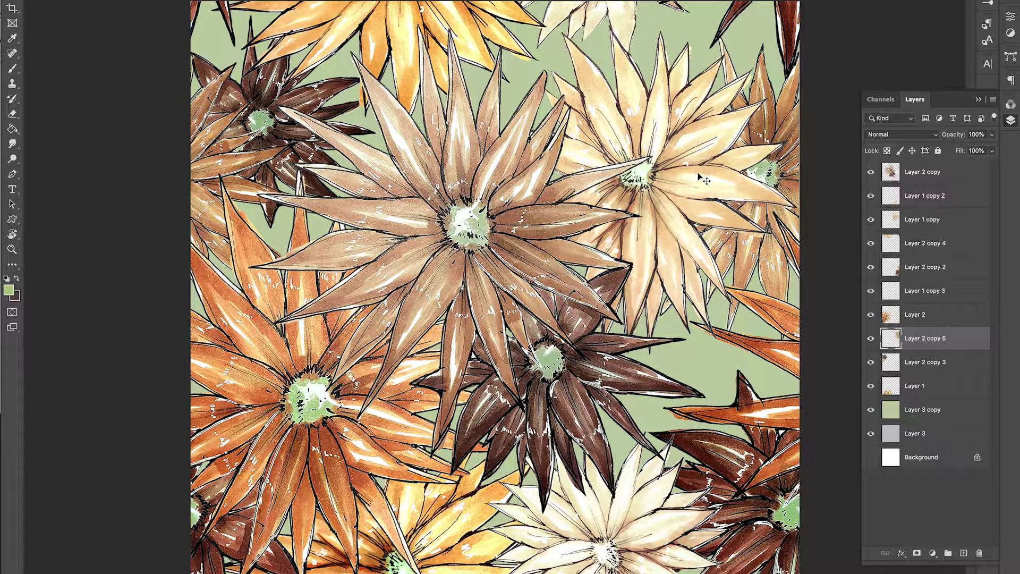
key("Right")
key("Right")
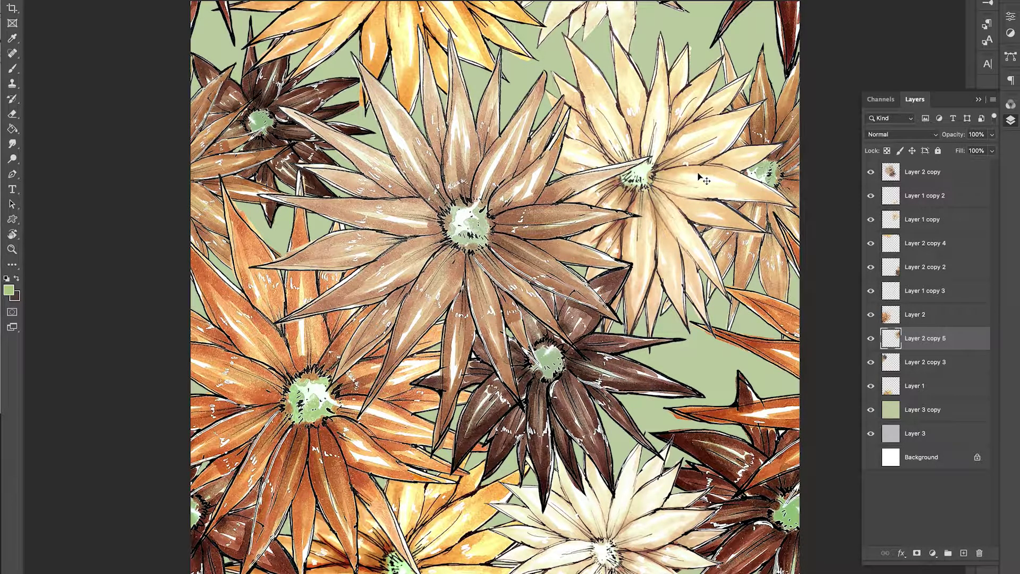
Rotate the cream flower on Layer 1 copy and shift it slightly toward the central brown flower
left_click_drag(659, 222, 647, 250)
left_click_drag(807, 32, 818, 245)
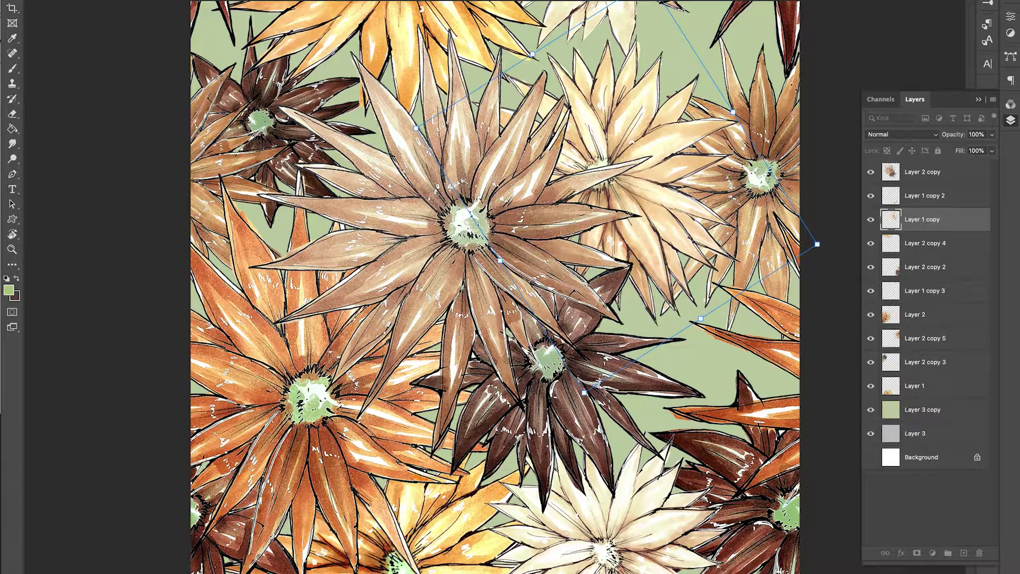
left_click_drag(798, 81, 833, 190)
key("Return")
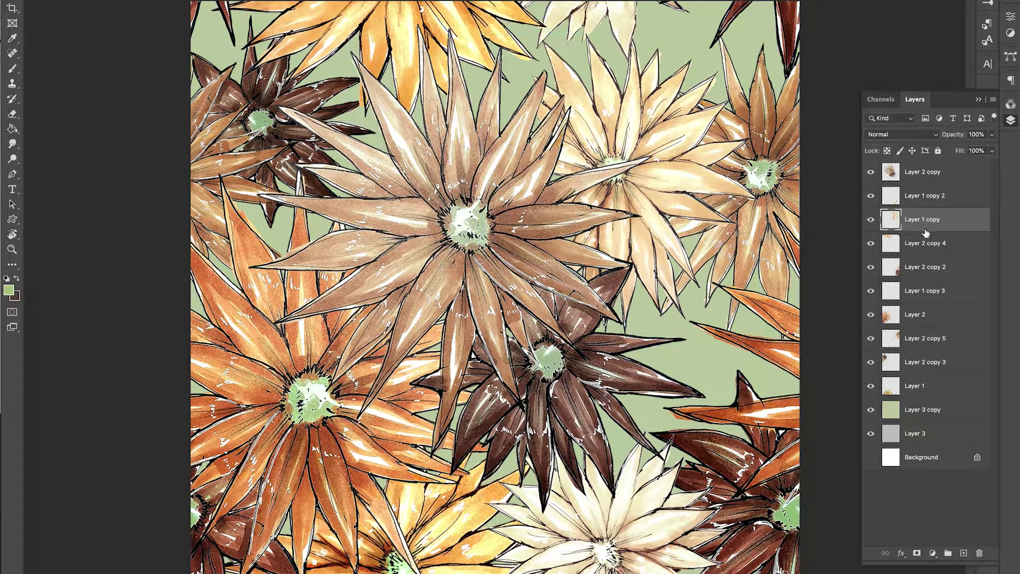
Select Layer 2 copy 5 and Layer 2 copy 3 and move both together up and to the right
left_click(902, 338)
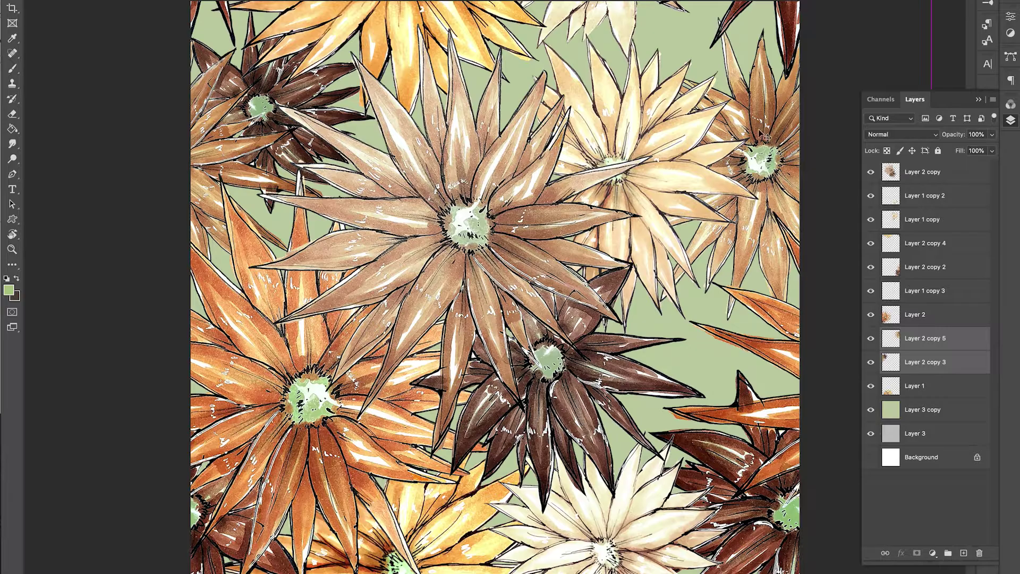
left_click_drag(759, 131, 827, 125)
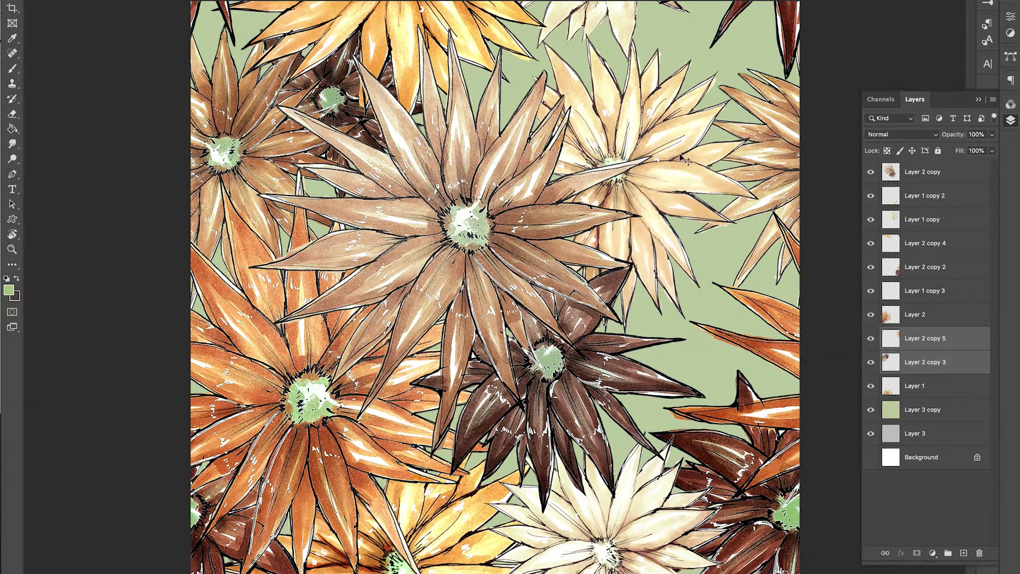
Move the cream flower on Layer 1 copy down, rotate it, and place it closer to the dark brown flower
left_click_drag(681, 158, 722, 192)
key("super+t")
right_click(682, 159)
left_click(690, 305)
key("Escape")
key("super+t")
left_click_drag(806, 60, 504, 377)
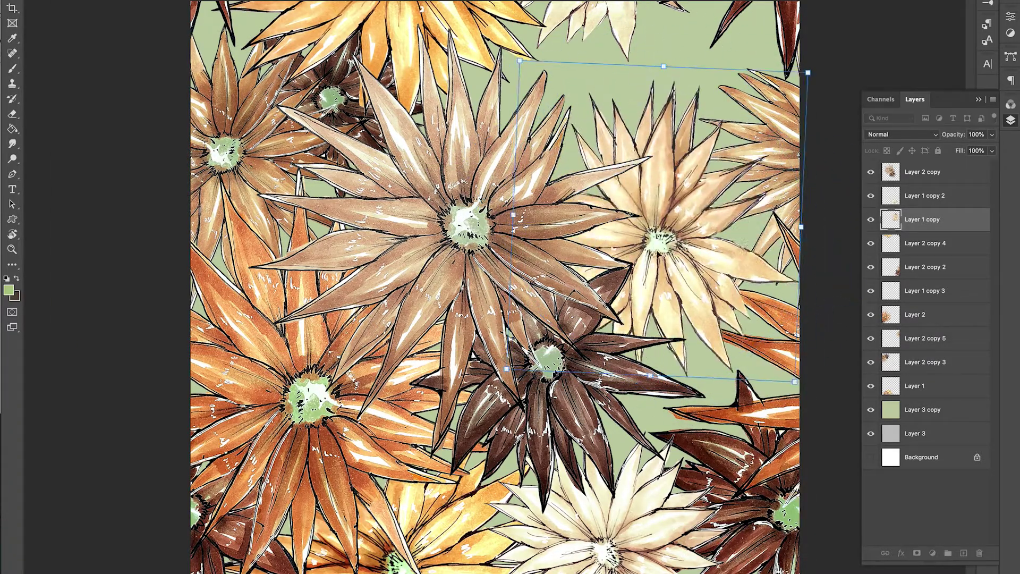
left_click_drag(664, 213, 574, 279)
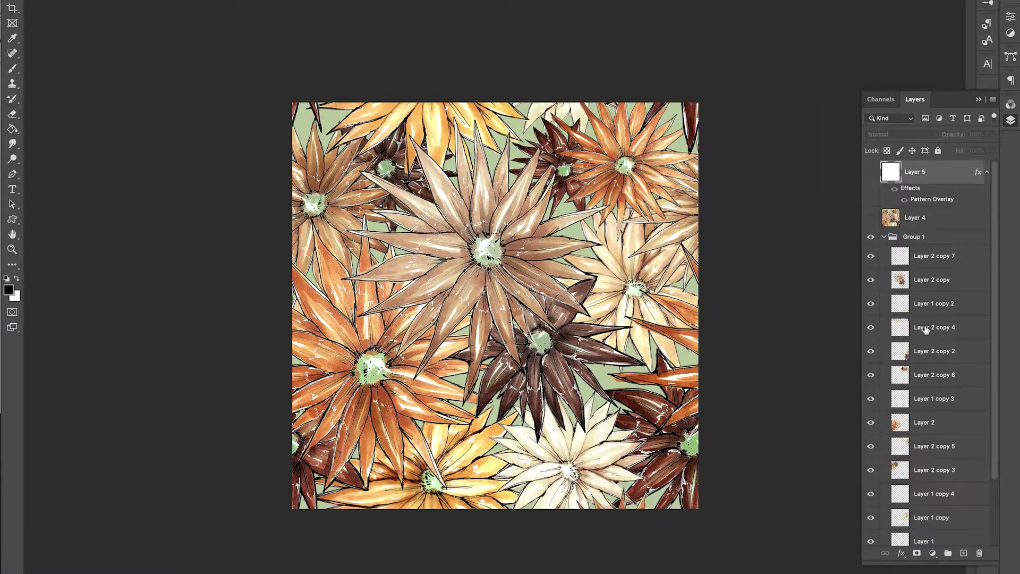
Hide Layer 3, show the white Background layer, and reduce the green Layer 3 copy's fill to 45%
scroll(924, 329, "down", 3)
left_click_drag(870, 495, 871, 515)
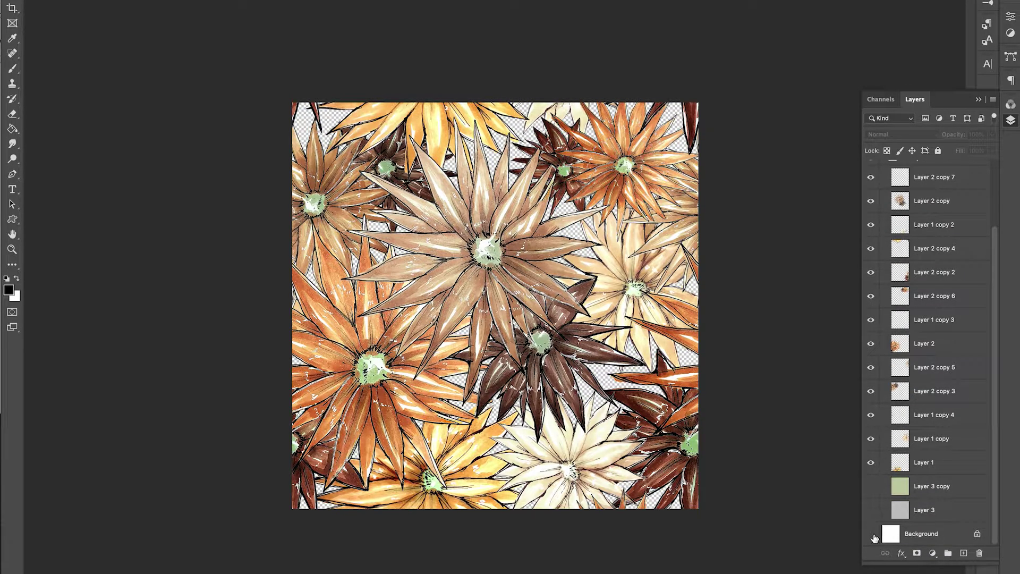
left_click(871, 533)
left_click(871, 486)
left_click(935, 486)
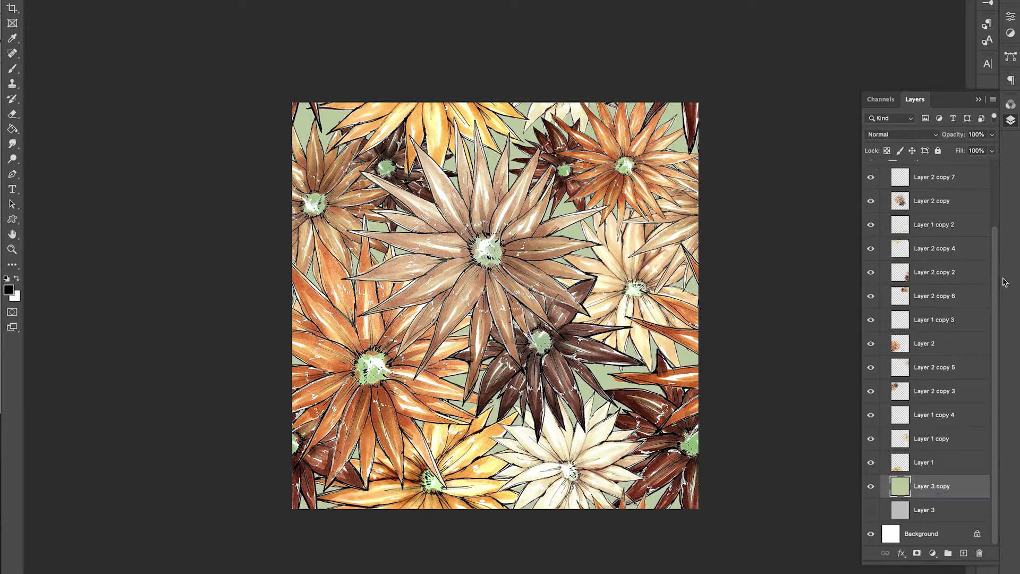
left_click_drag(991, 151, 947, 167)
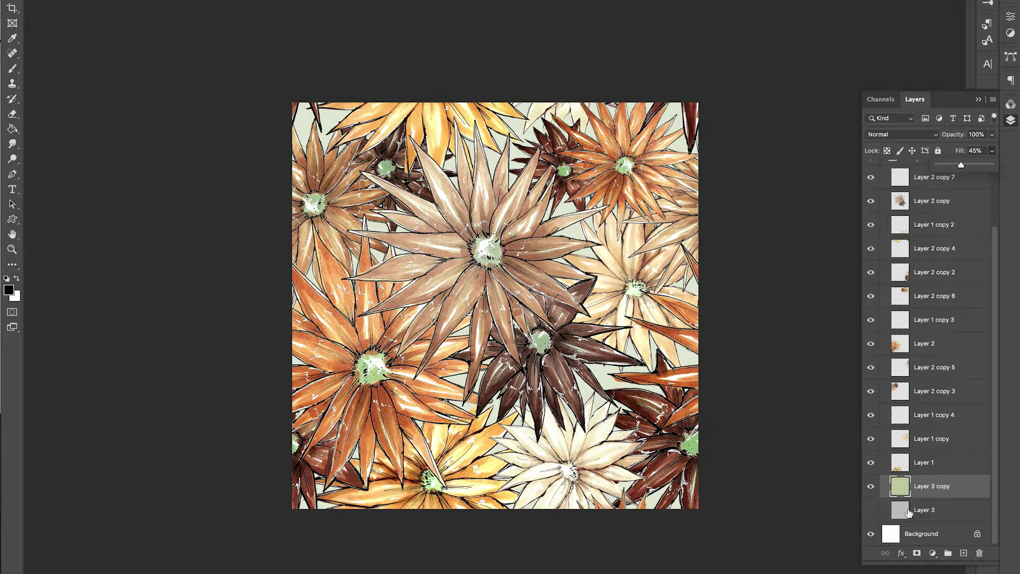
Duplicate the green Layer 3 copy and hide the original beneath the duplicate
right_click(926, 486)
left_click(803, 251)
key("Return")
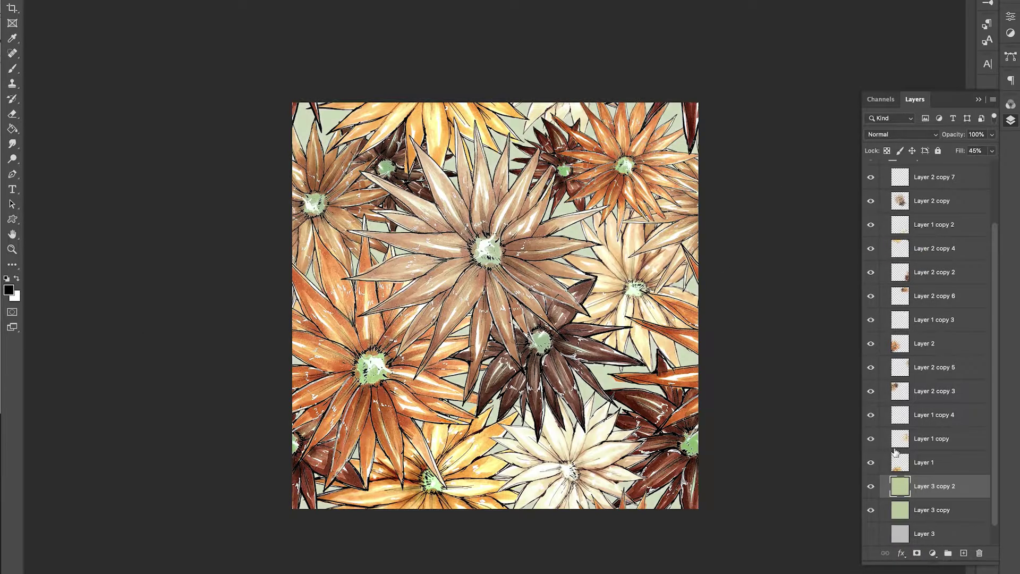
left_click(870, 510)
Recolour Layer 3 copy 2 to beige with Hue/Saturation and set its fill to 71%
key("ctrl+u")
left_click_drag(753, 142, 733, 118)
type("0")
left_click(898, 60)
left_click_drag(991, 150, 976, 168)
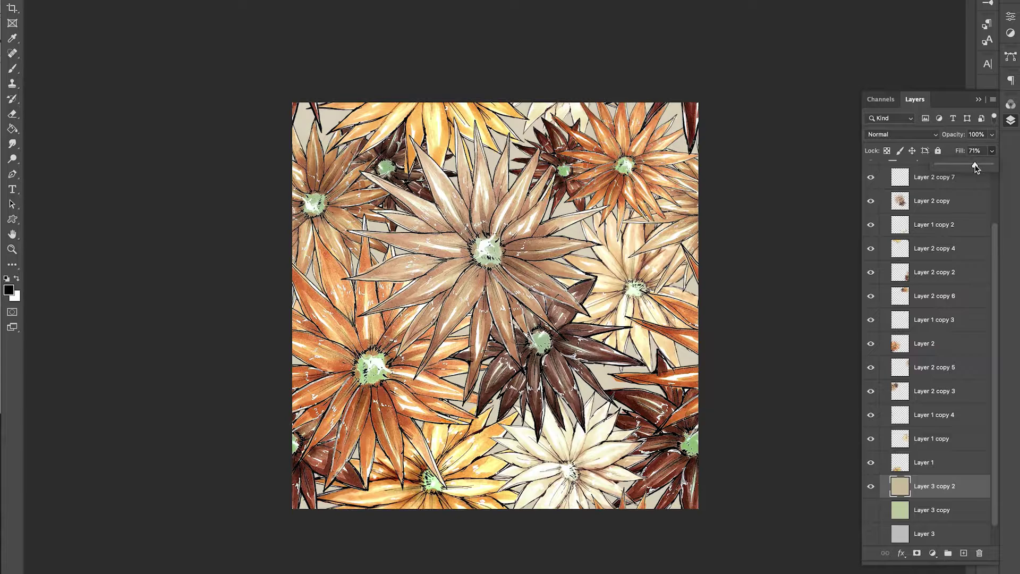
Select the whole canvas, and hide Layer 3 copy 2 and the Background so the flowers sit on transparency
left_click(288, 318)
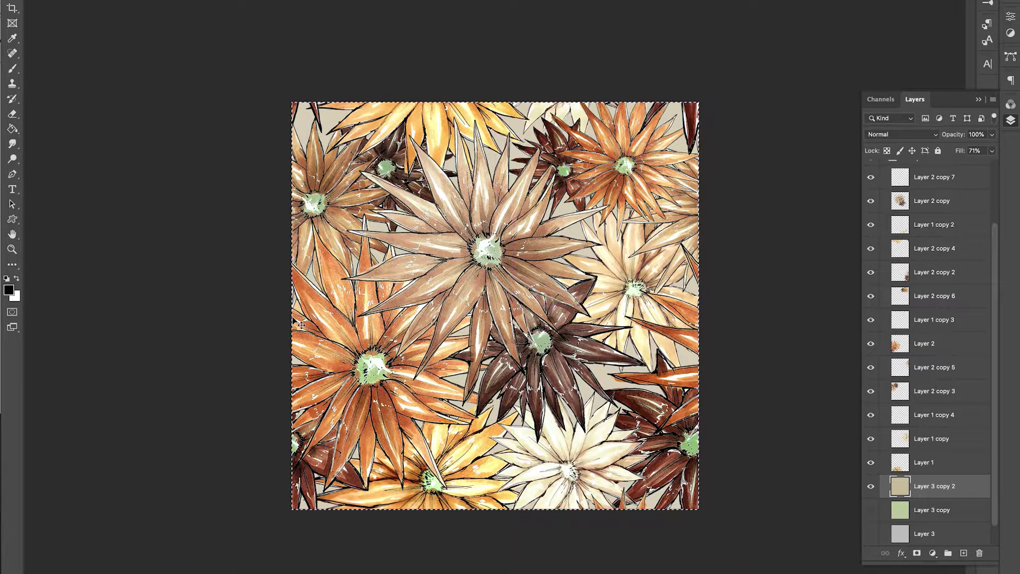
key("ctrl+a")
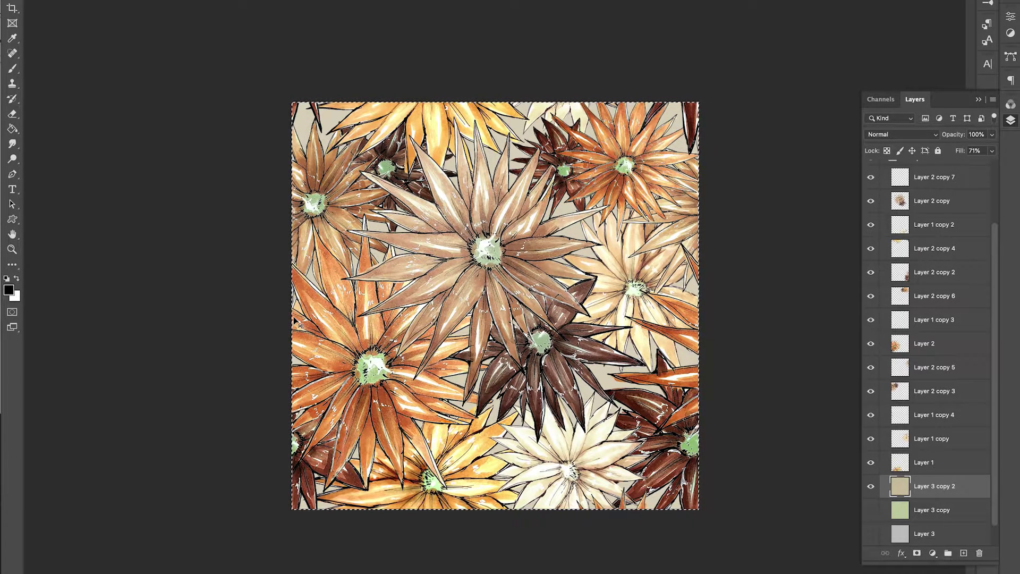
left_click(871, 487)
scroll(879, 494, "down", 1)
left_click(871, 533)
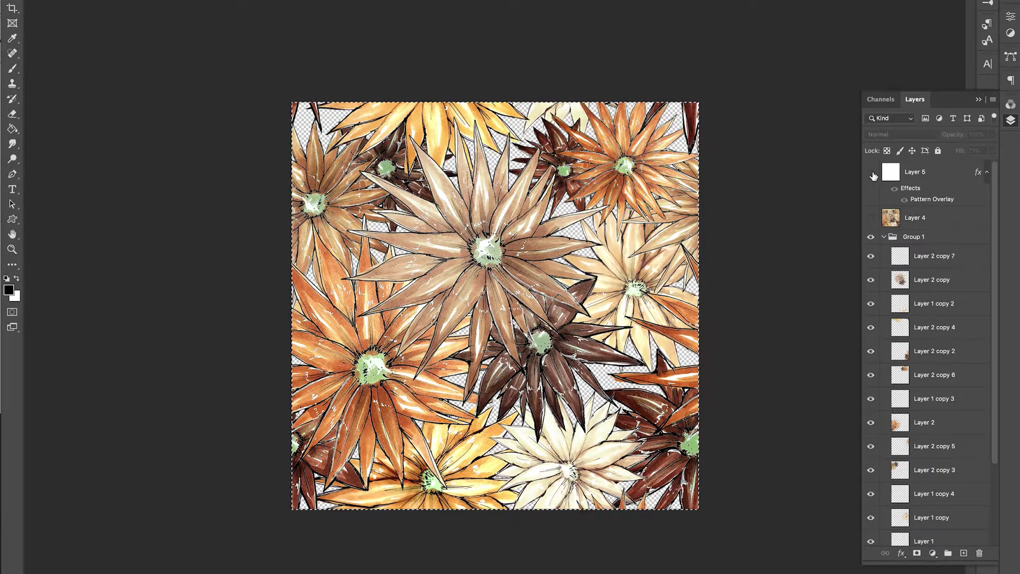
Add a new layer above Layer 5, clear the selection, and give the layer a Pattern Overlay at 55% scale
left_click(936, 174)
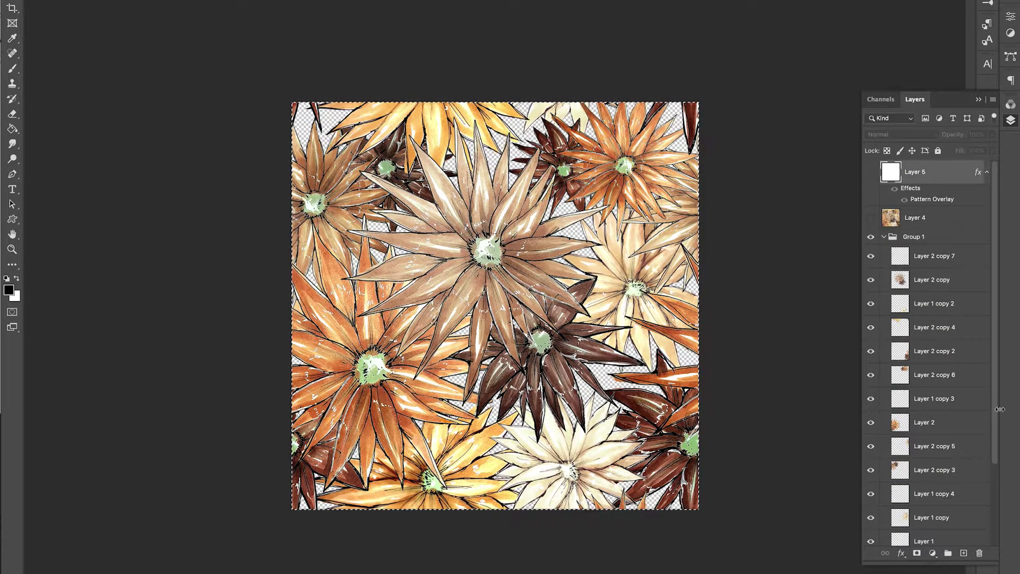
left_click(963, 553)
key("super+d")
left_click(901, 554)
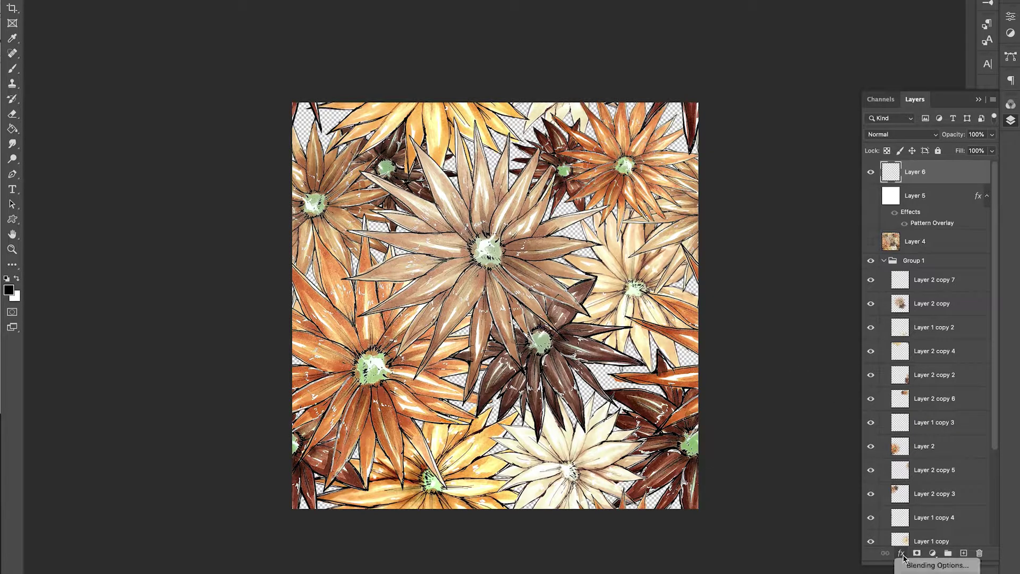
left_click(928, 573)
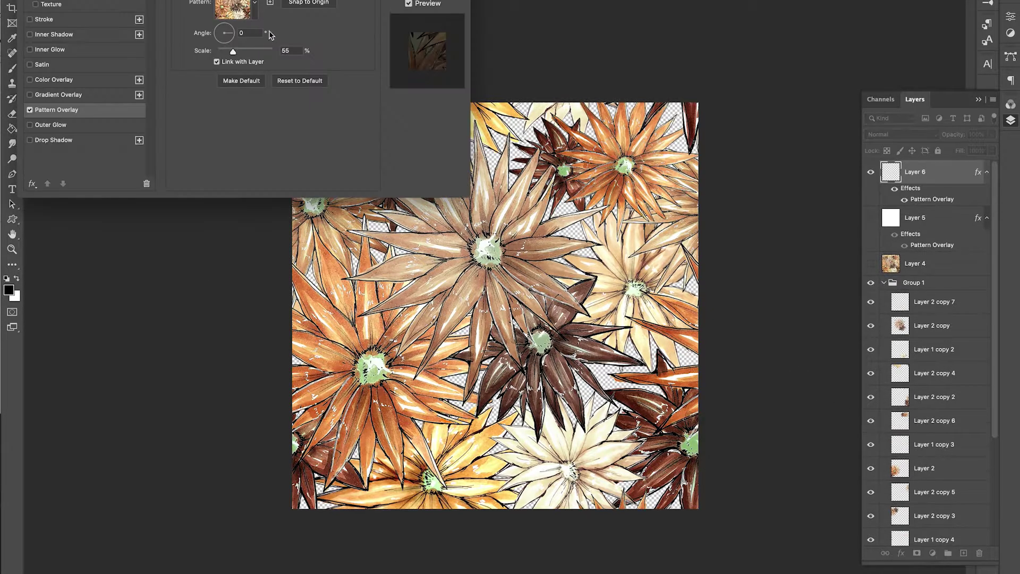
left_click(431, 0)
Collapse and hide Group 1, and fill Layer 6 with white so its pattern overlay shows
left_click(883, 282)
left_click(870, 283)
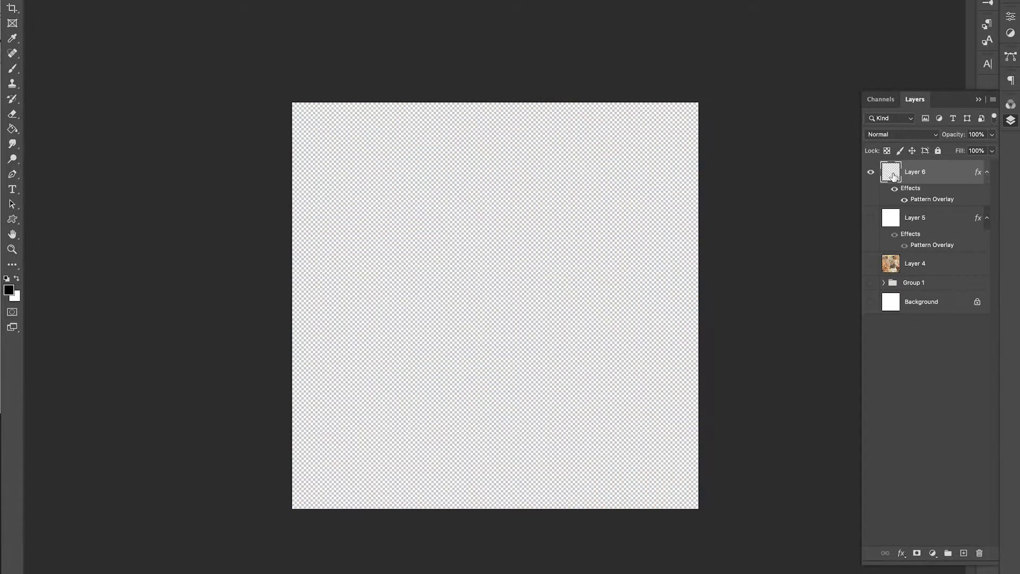
key("super+BackSpace")
key("alt+BackSpace")
key("super+BackSpace")
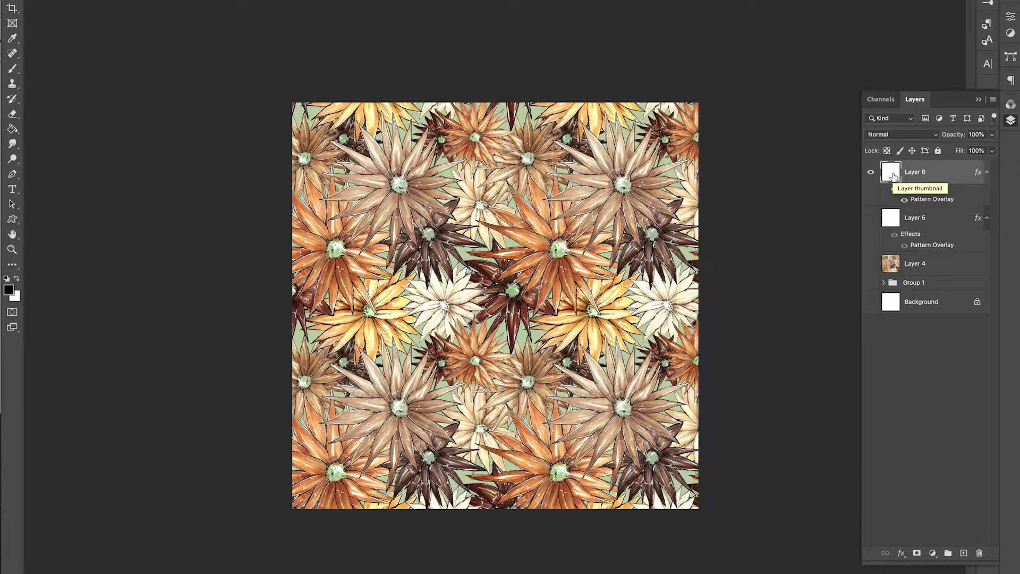
Switch Layer 6's overlay to the flower pattern without a background and set the layer's fill to 0%
double_click(932, 199)
left_click(253, 5)
left_click(231, 92)
left_click(432, 1)
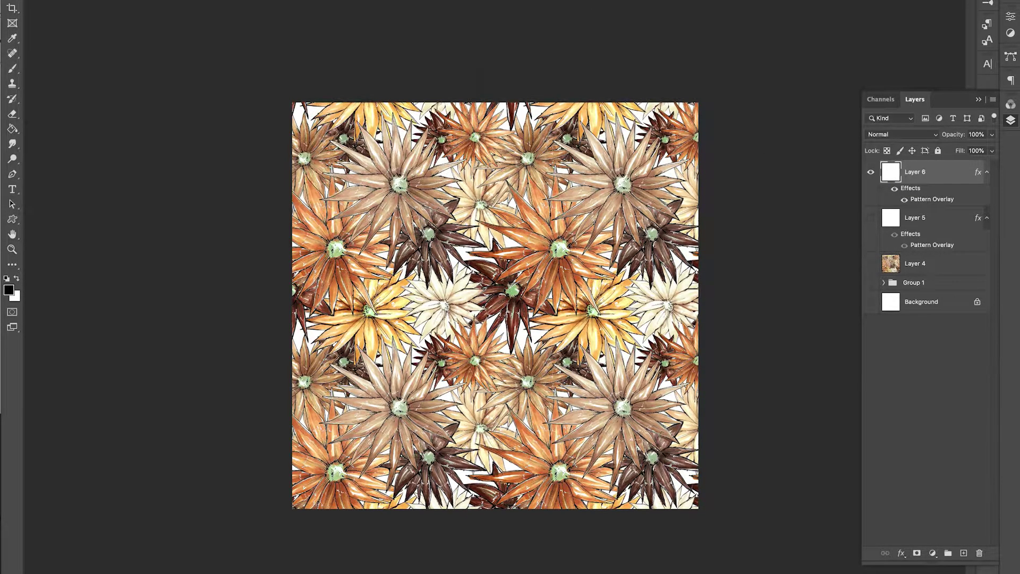
left_click_drag(991, 151, 919, 170)
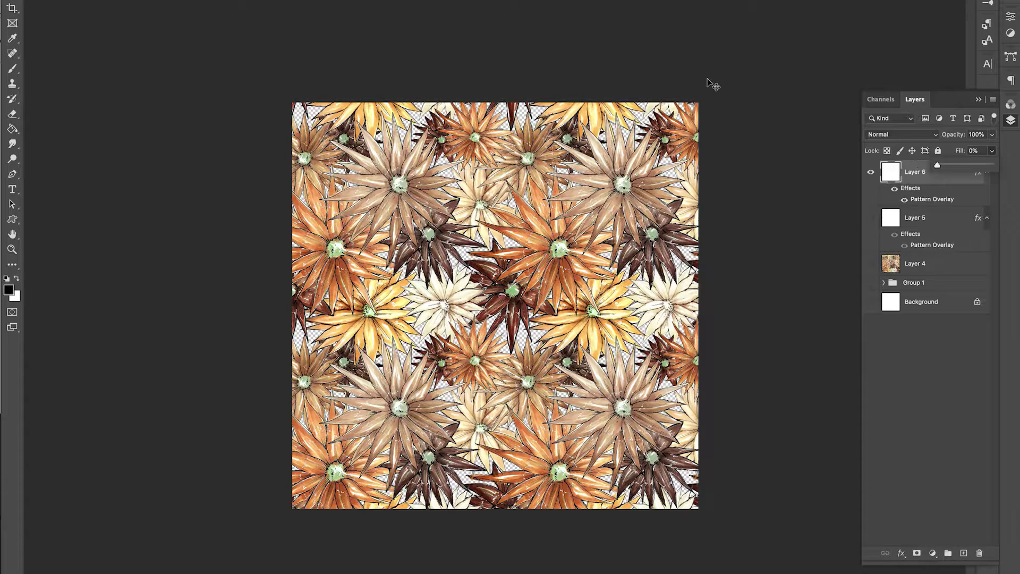
Reduce the scale of Layer 6's pattern overlay so the flowers repeat smaller across the canvas
double_click(927, 199)
left_click_drag(233, 51, 228, 53)
key("Return")
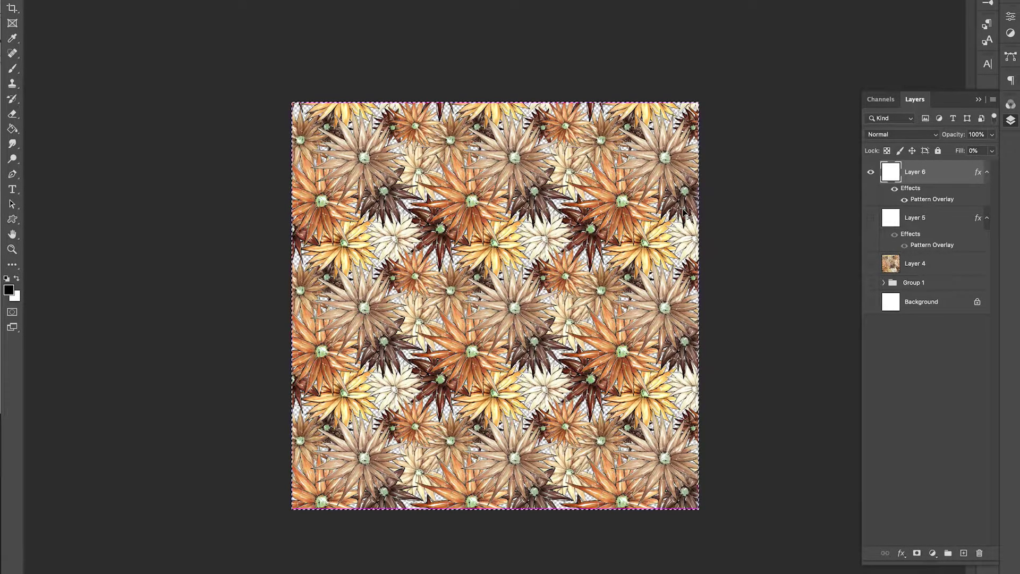
Switch to Finder to locate the watercolour fashion illustration and open it in Photoshop
key("super+Tab")
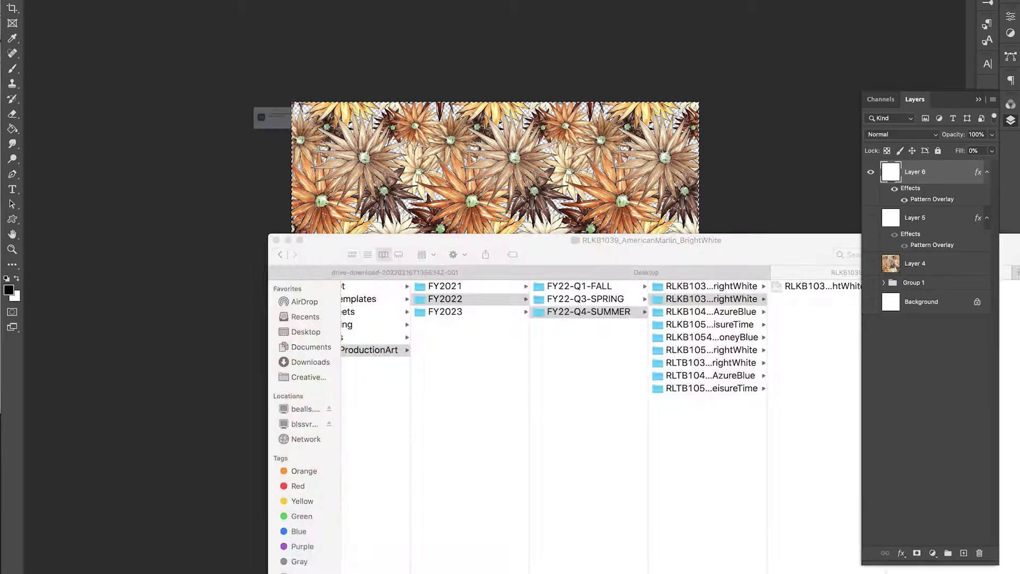
key("super+Tab")
key("Return")
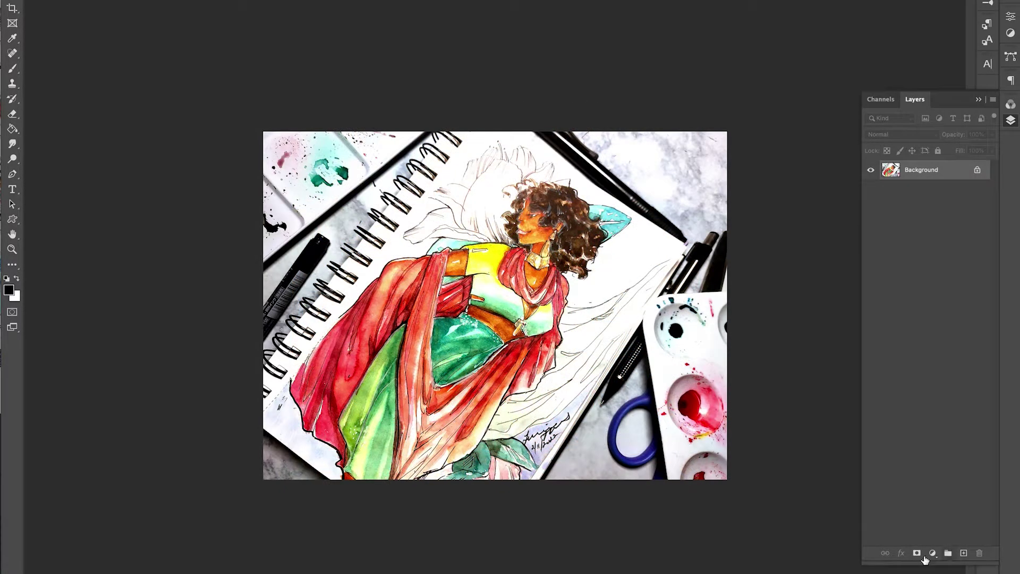
Add a layer with a Pattern Overlay above the illustration, set its fill to 0%, and fill it with white
left_click(964, 553)
left_click(901, 553)
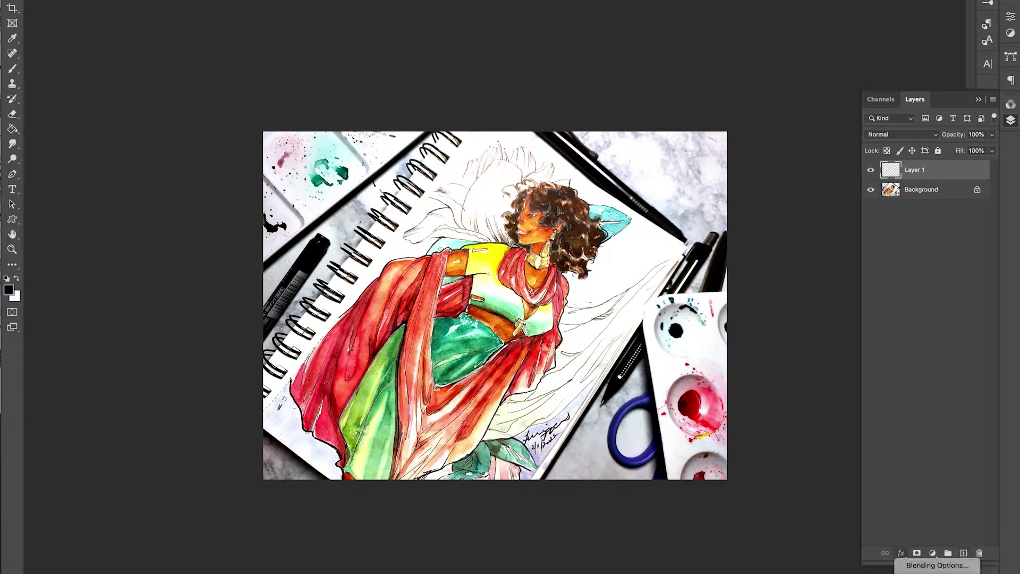
left_click(930, 573)
key("Return")
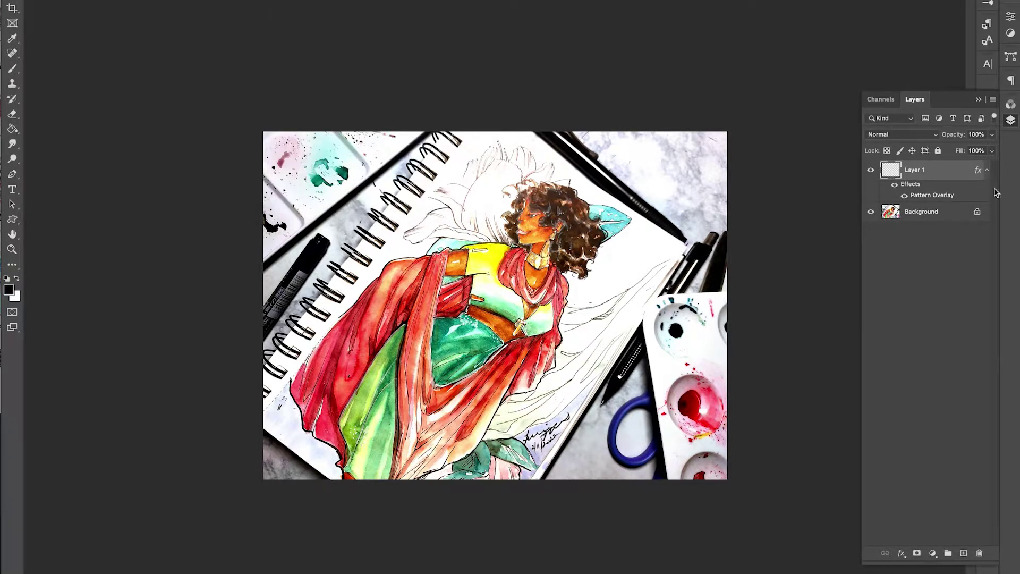
left_click_drag(991, 151, 888, 169)
key("super+BackSpace")
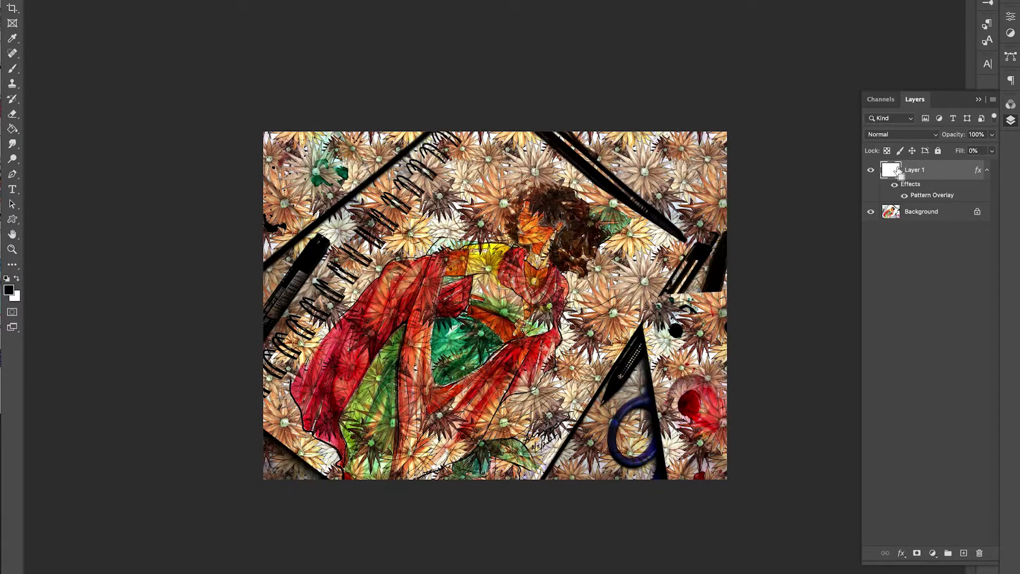
Change the pattern overlay's blend mode so the flowers cover the illustration opaquely, and set Layer 1's opacity to 40%
double_click(932, 196)
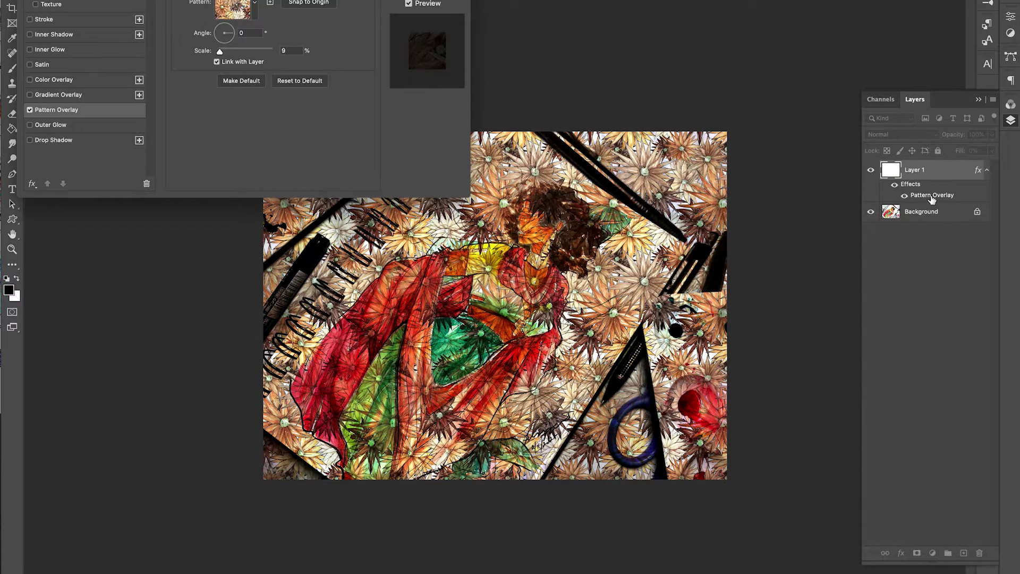
left_click(249, 0)
left_click(233, 0)
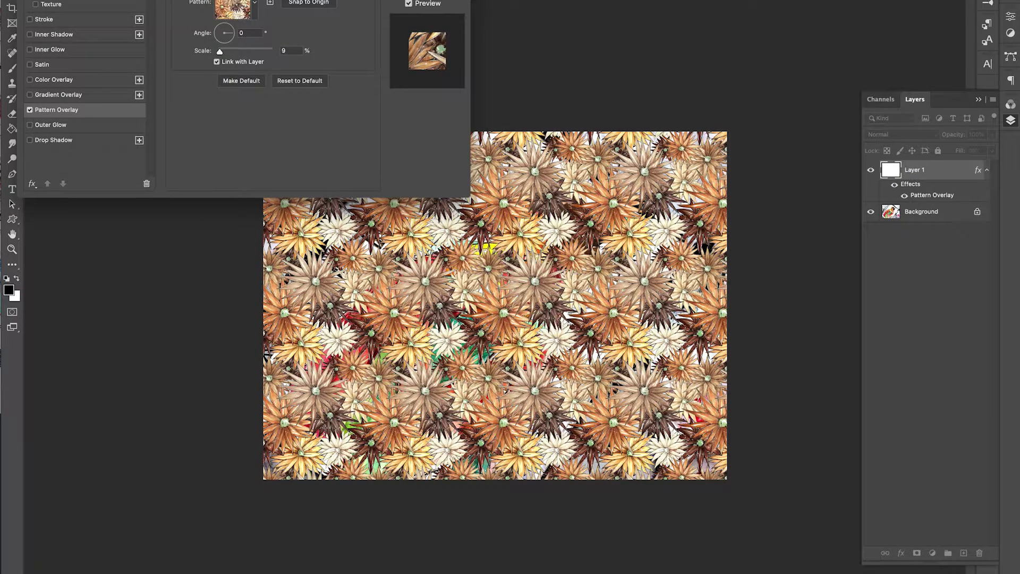
left_click(427, 0)
left_click(991, 135)
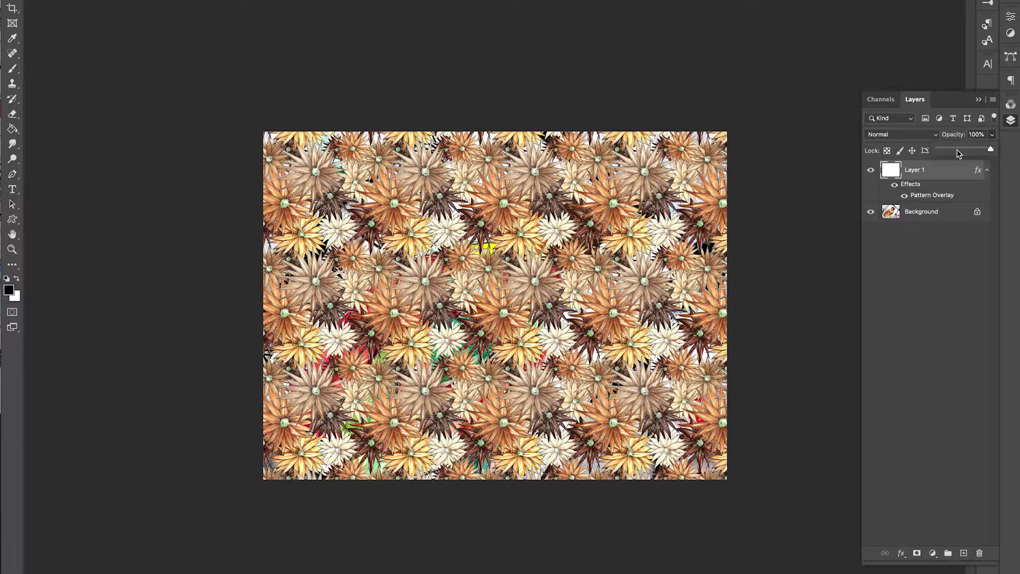
left_click_drag(991, 149, 959, 153)
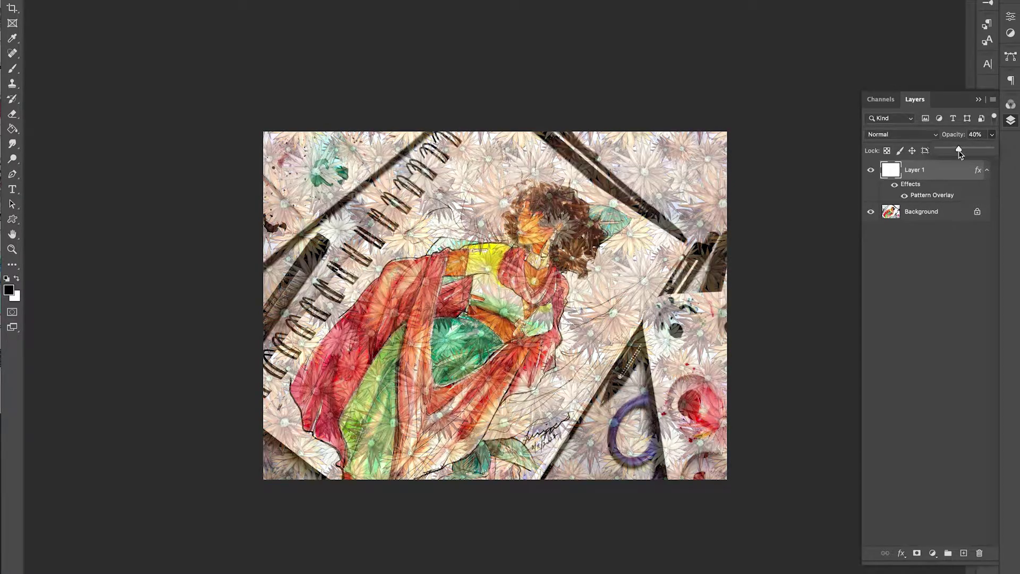
Reduce the scale of Layer 1's pattern overlay by a few percent for smaller flowers
double_click(929, 195)
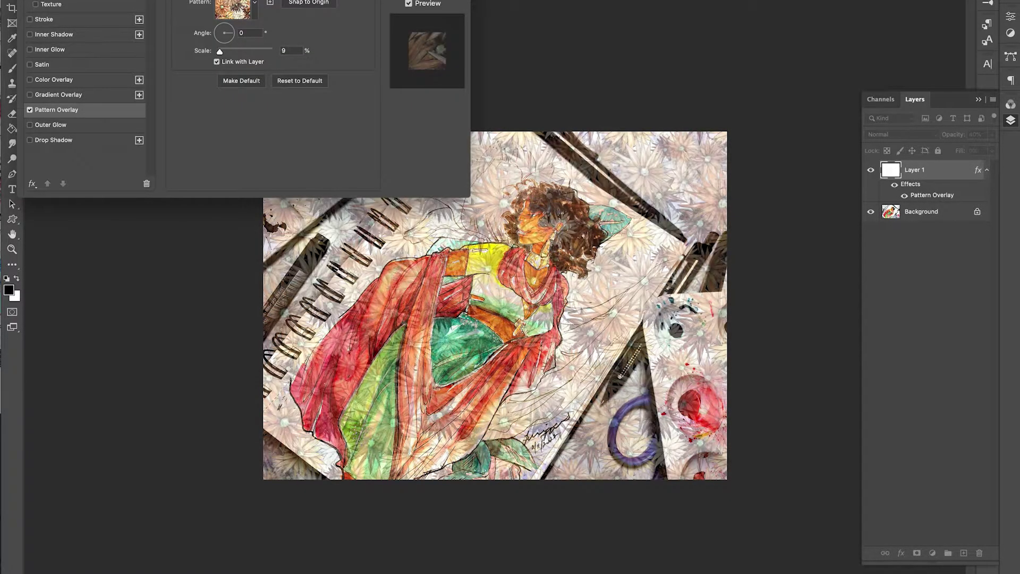
key("Down")
key("Down")
key("Down")
key("Down")
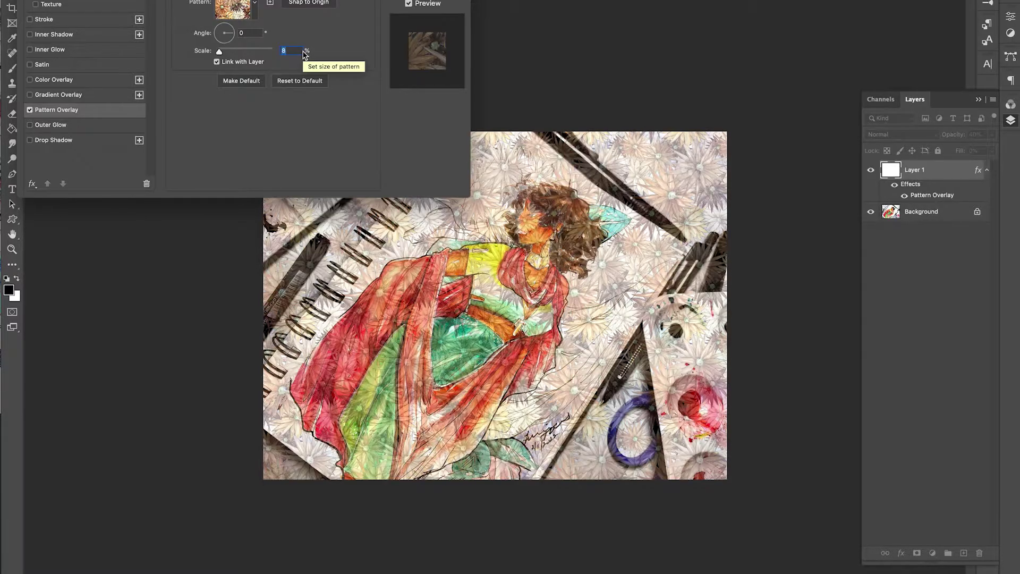
left_click(427, 0)
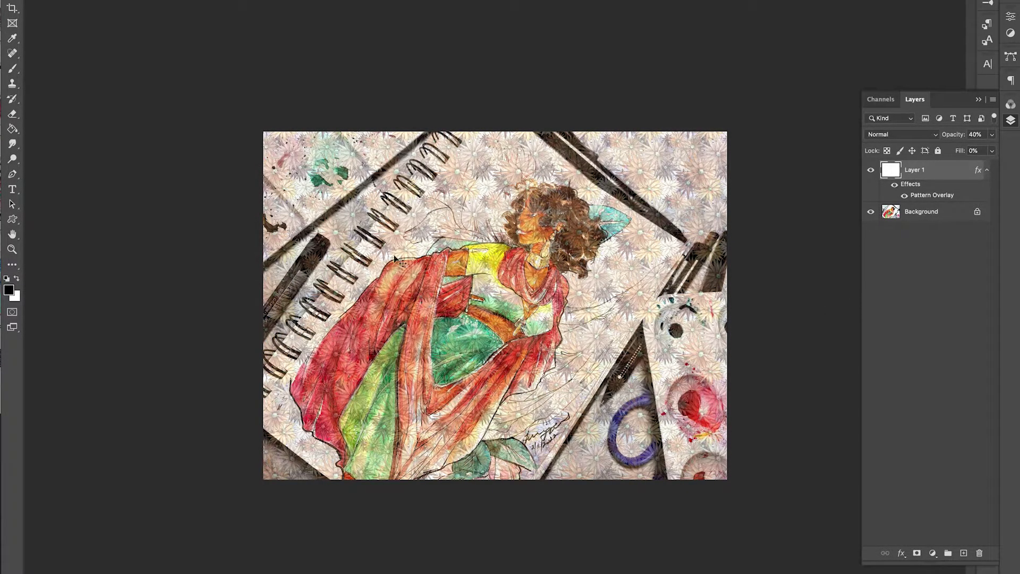
Select the whole canvas and clear Layer 1's contents, keeping its pattern overlay effect
key("ctrl+a")
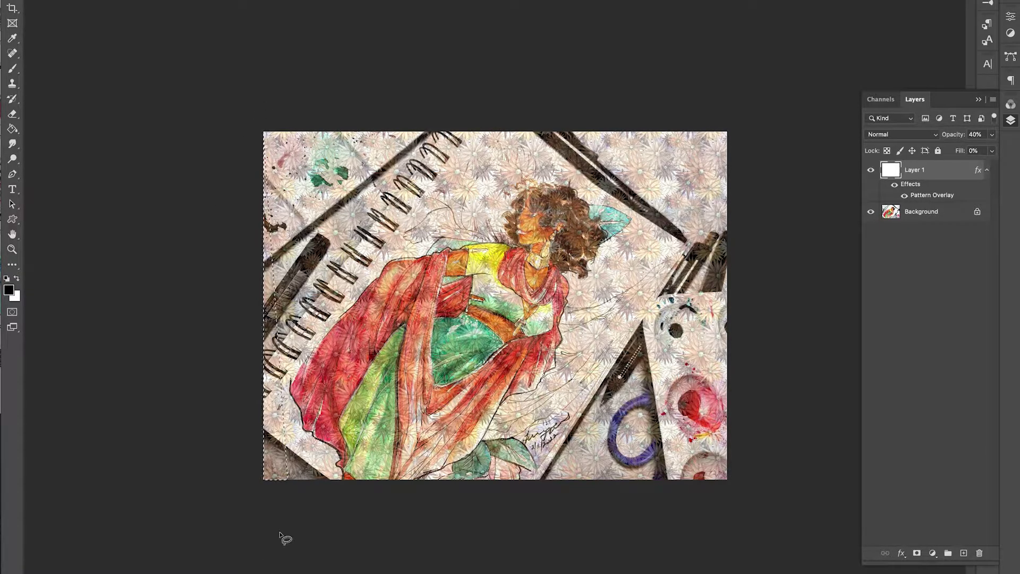
key("alt+BackSpace")
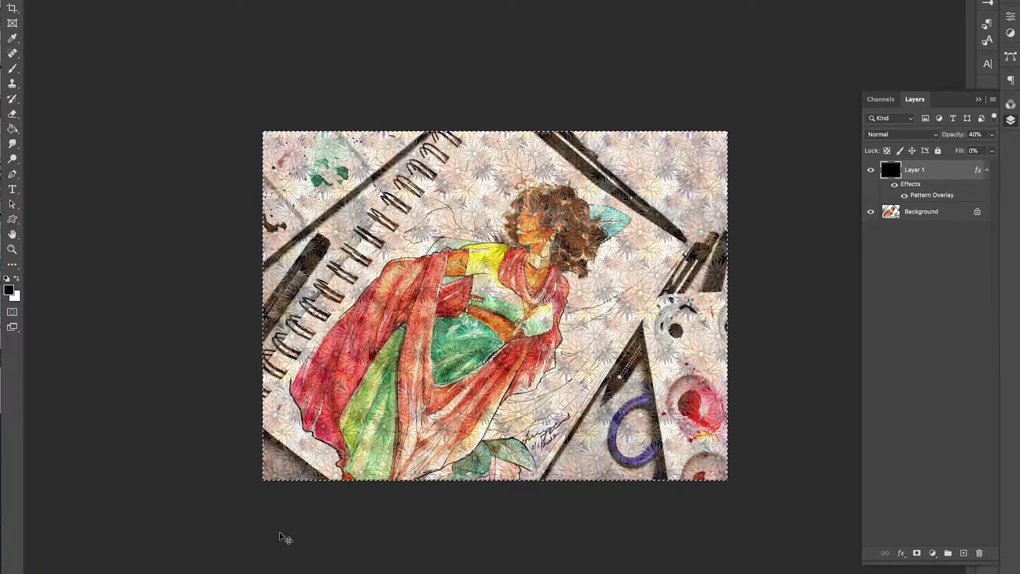
key("ctrl+BackSpace")
key("BackSpace")
Lasso the large outer drape of the red shawl and fill it on Layer 1 to apply the flower pattern there
key("ctrl+0")
key("b")
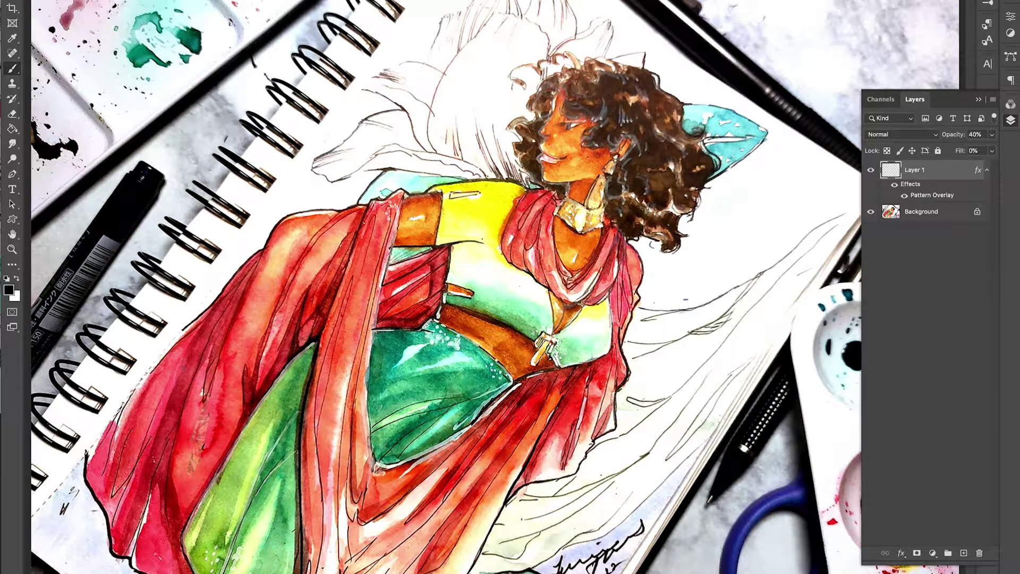
key("l")
mouse_move(126, 416)
left_mouse_down()
mouse_move(134, 400)
mouse_move(273, 381)
mouse_move(184, 542)
mouse_move(142, 572)
mouse_move(87, 449)
left_mouse_up()
key("alt+BackSpace")
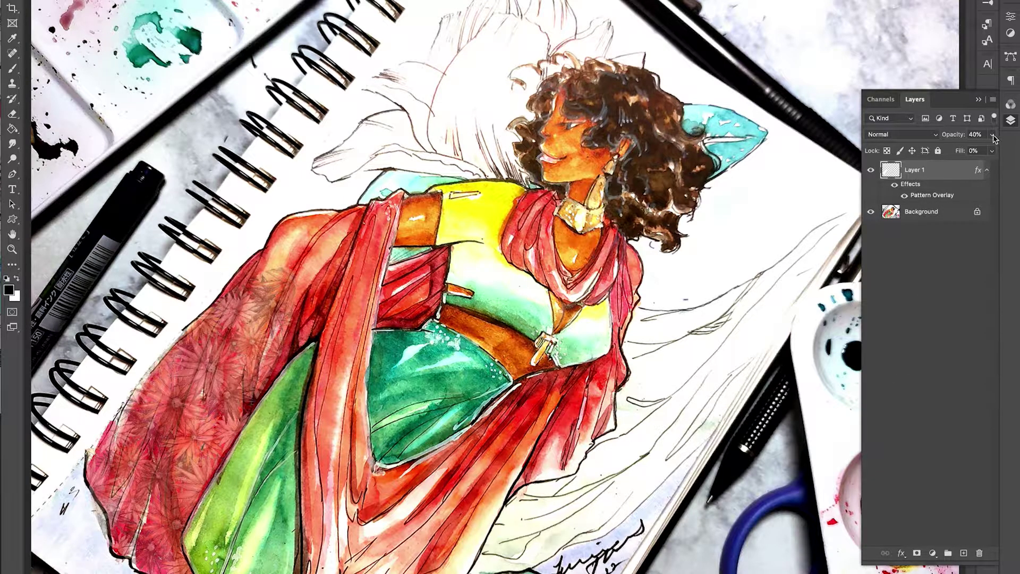
Raise Layer 1's opacity so the shawl's flower pattern looks nearly solid, and deselect the layer
left_click(993, 136)
left_click(983, 150)
left_click(939, 194)
left_click(909, 302)
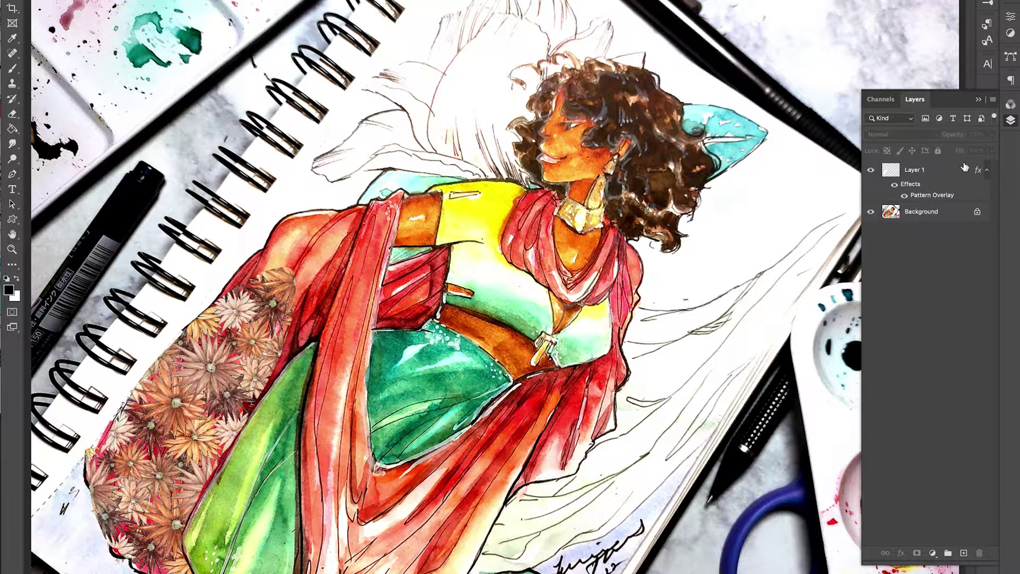
Raise Layer 1's opacity to 100% and deselect the layer
left_click(945, 171)
left_click(991, 135)
left_click_drag(986, 149, 994, 149)
left_click(956, 276)
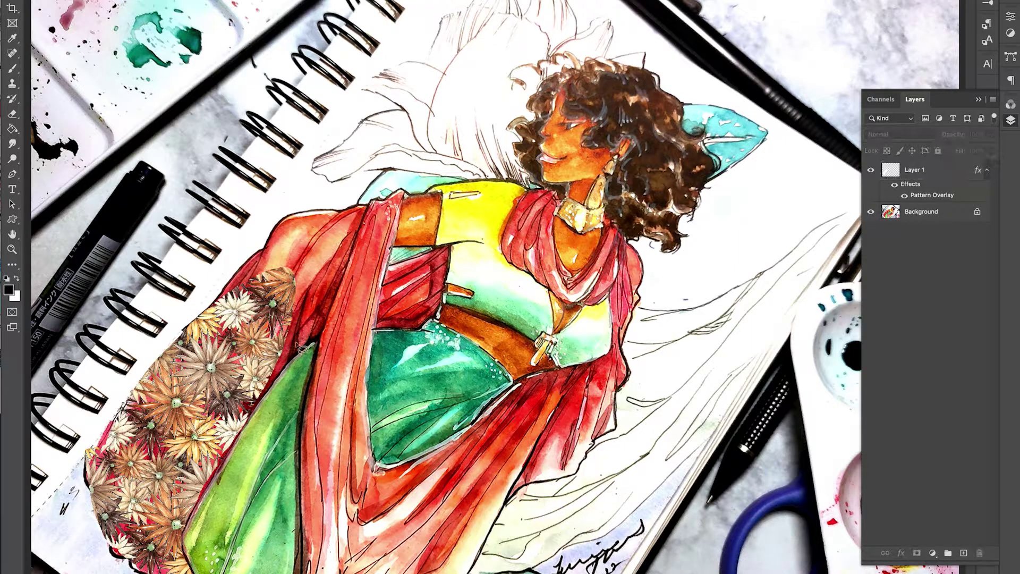
Select Layer 1 and brush the flower pattern out to the inner and outer edges of the shawl's large outer drape
key("b")
left_click(905, 173)
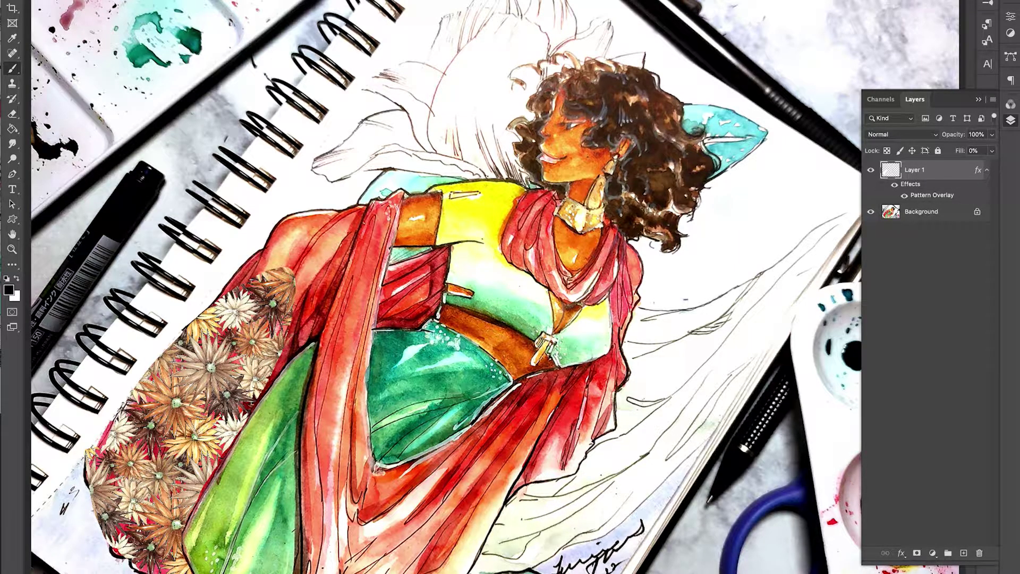
mouse_move(281, 343)
left_mouse_down()
mouse_move(265, 391)
mouse_move(316, 330)
mouse_move(321, 297)
mouse_move(303, 299)
left_mouse_up()
left_click_drag(232, 447, 203, 518)
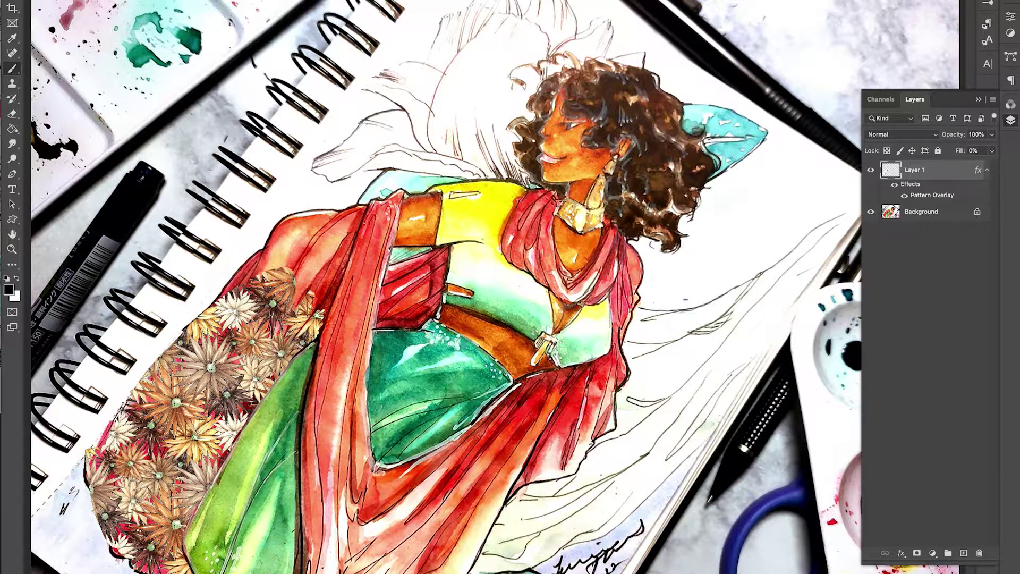
mouse_move(127, 554)
left_mouse_down()
mouse_move(109, 539)
mouse_move(113, 416)
left_mouse_up()
Brush the flower pattern over the lower part of the shawl's front drape, redoing the first stroke
mouse_move(309, 570)
left_mouse_down()
mouse_move(302, 497)
mouse_move(330, 506)
mouse_move(357, 562)
mouse_move(348, 522)
mouse_move(373, 507)
mouse_move(337, 455)
left_mouse_up()
left_click(1010, 120)
key("ctrl+z")
mouse_move(340, 539)
left_mouse_down()
mouse_move(347, 557)
mouse_move(335, 451)
mouse_move(373, 513)
mouse_move(424, 555)
left_mouse_up()
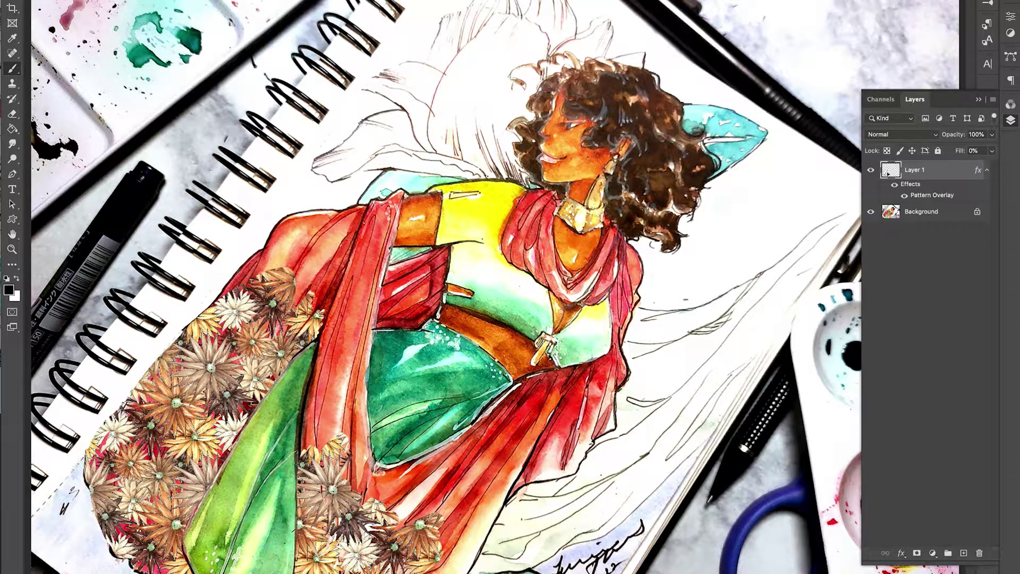
mouse_move(433, 565)
left_mouse_down()
mouse_move(447, 559)
mouse_move(390, 504)
mouse_move(349, 435)
mouse_move(491, 504)
left_mouse_up()
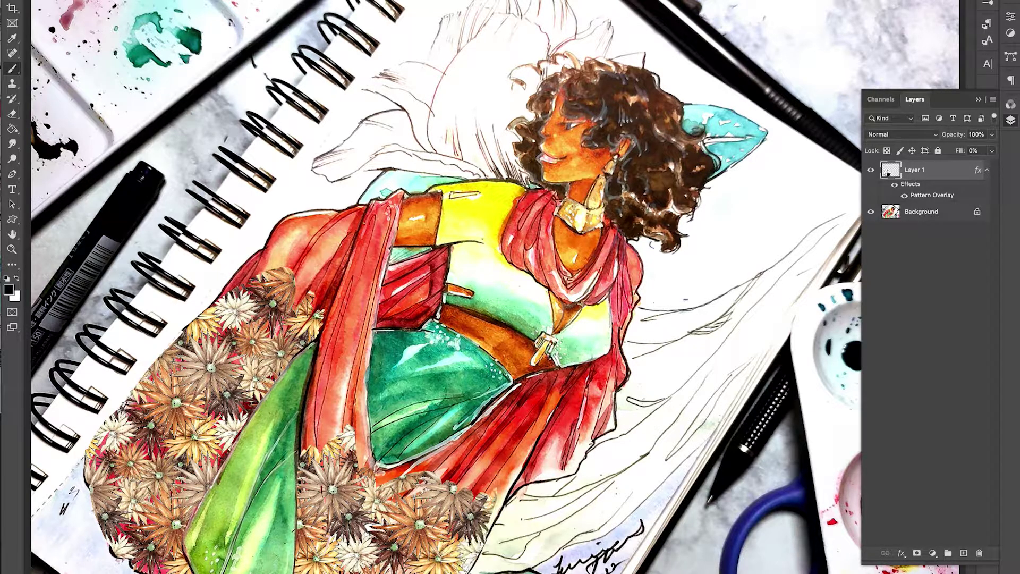
Use the Eraser to fade the flowers on the upper part and along the folds of the large outer drape
key("e")
mouse_move(299, 273)
left_mouse_down()
mouse_move(284, 313)
mouse_move(305, 292)
mouse_move(300, 329)
mouse_move(303, 308)
mouse_move(260, 319)
mouse_move(266, 271)
mouse_move(316, 316)
mouse_move(308, 324)
mouse_move(261, 306)
mouse_move(210, 359)
mouse_move(234, 311)
mouse_move(160, 510)
left_mouse_up()
mouse_move(232, 444)
left_mouse_down()
mouse_move(228, 415)
mouse_move(317, 298)
left_mouse_up()
mouse_move(109, 462)
left_mouse_down()
mouse_move(91, 515)
mouse_move(101, 552)
mouse_move(128, 568)
mouse_move(138, 510)
left_mouse_up()
mouse_move(133, 547)
left_mouse_down()
mouse_move(154, 491)
mouse_move(118, 454)
left_mouse_up()
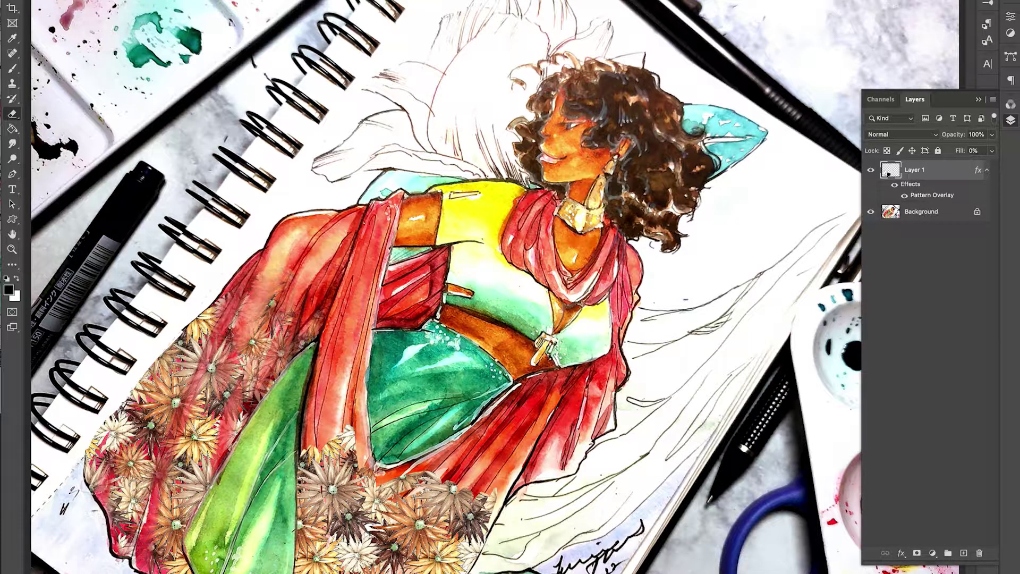
Try several blend modes on Layer 1's pattern overlay and apply Overlay
double_click(921, 198)
left_click(250, 0)
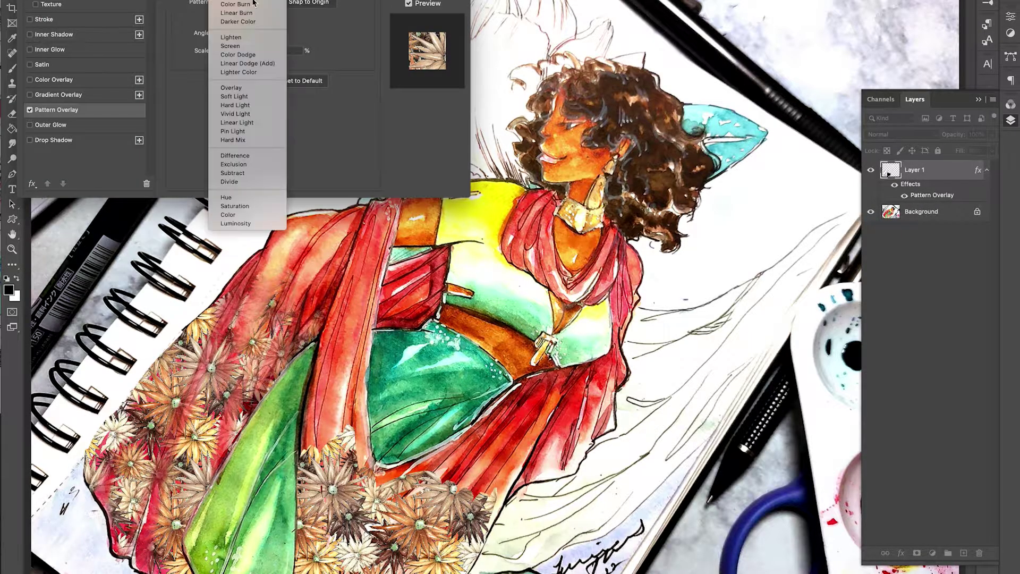
left_click(252, 0)
left_click(249, 0)
left_click(247, 0)
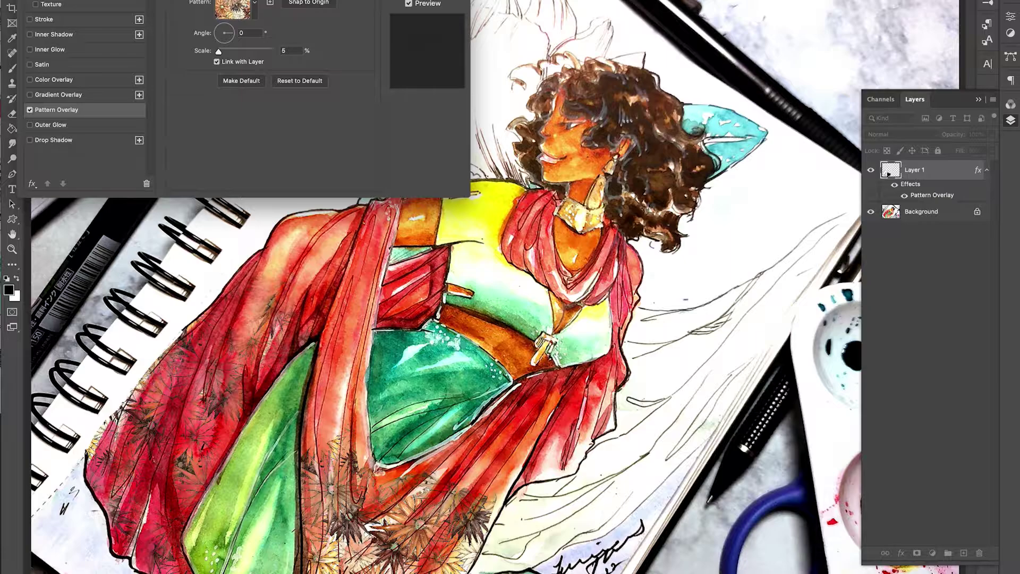
left_click(245, 0)
left_click(232, 64)
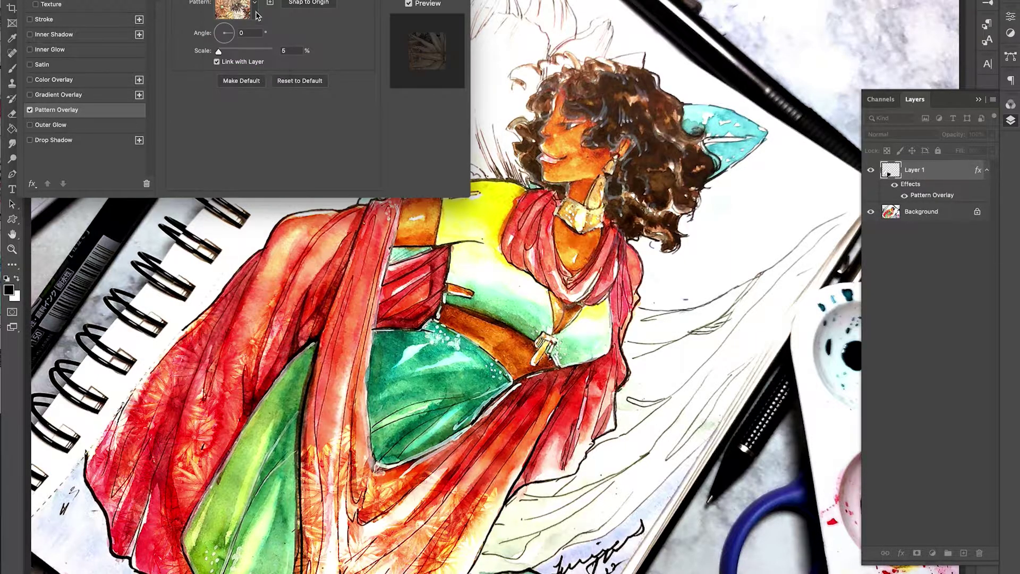
key("Return")
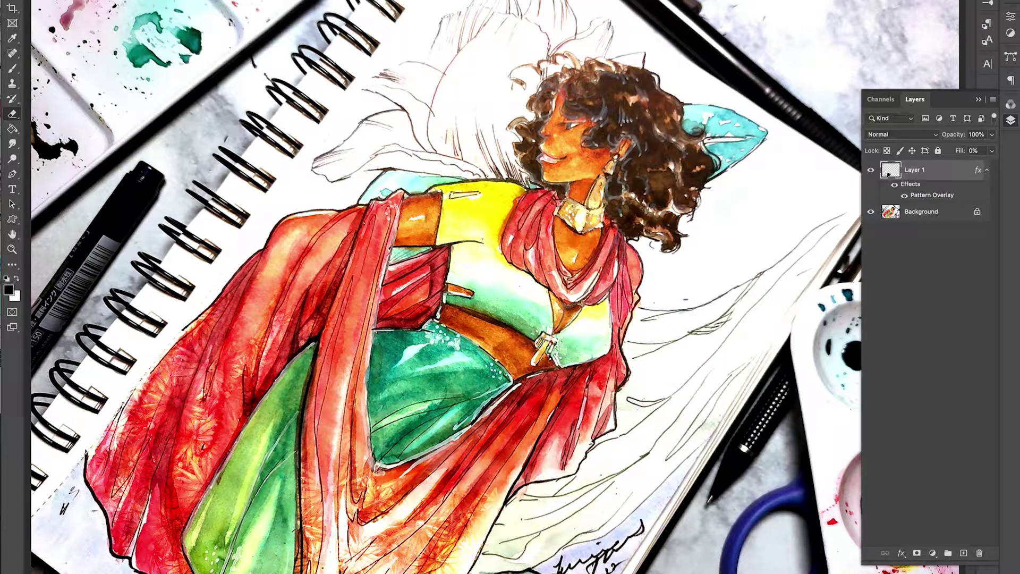
Swap the foreground and background colours and brush the pattern onto the shawl's inner fold beneath the bent arm
key("x")
key("b")
mouse_move(404, 298)
left_mouse_down()
mouse_move(429, 295)
mouse_move(414, 323)
mouse_move(442, 259)
mouse_move(401, 269)
left_mouse_up()
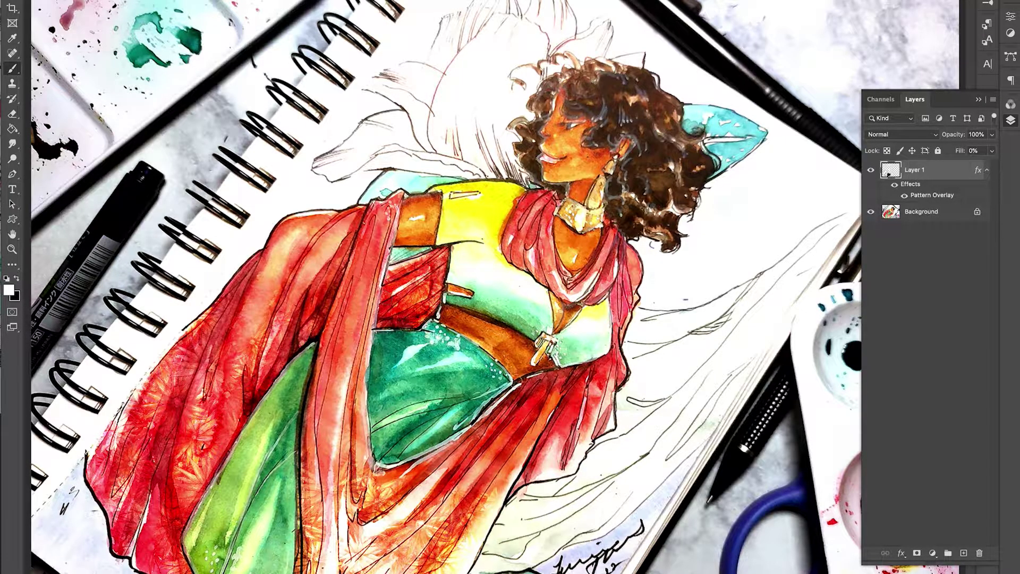
Change Layer 1's pattern overlay to a darkening blend mode and apply it
double_click(934, 196)
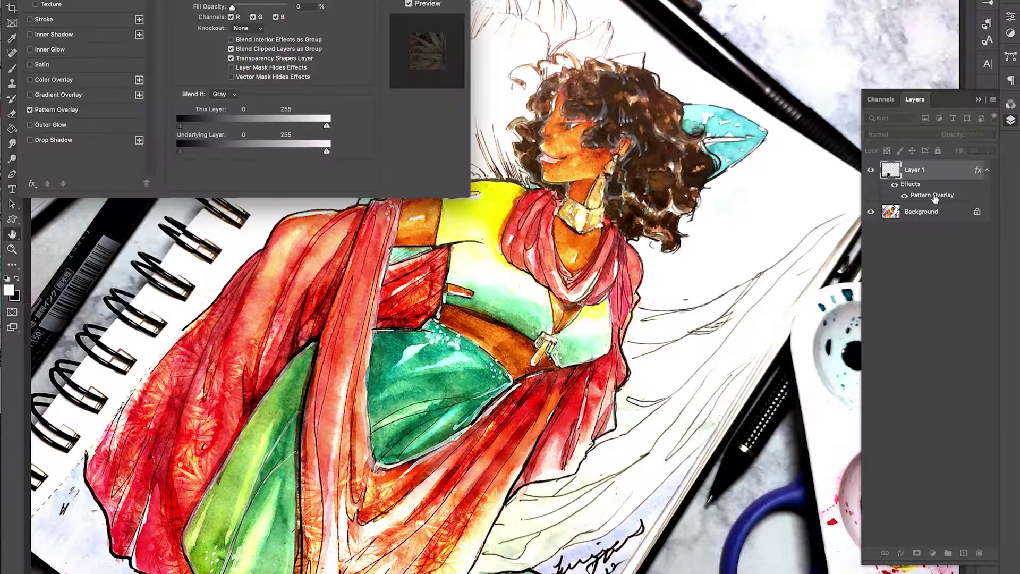
key("Escape")
double_click(931, 197)
left_click(237, 1)
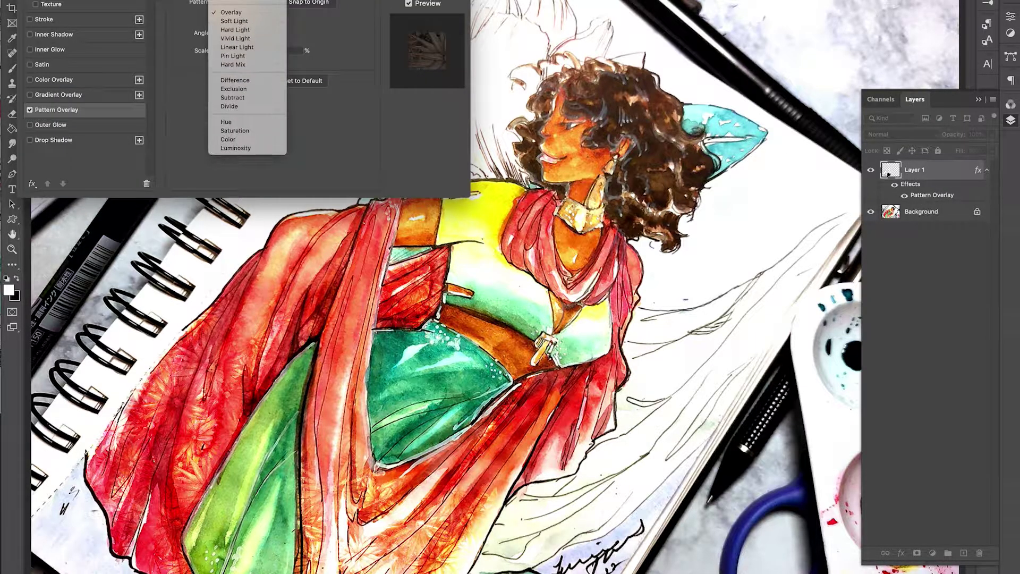
left_click(234, 1)
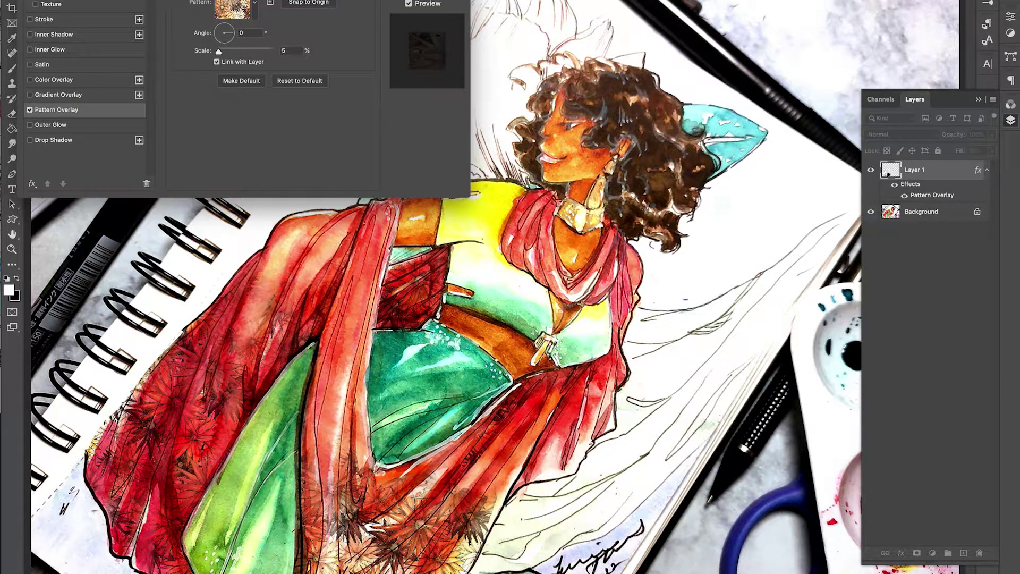
key("Return")
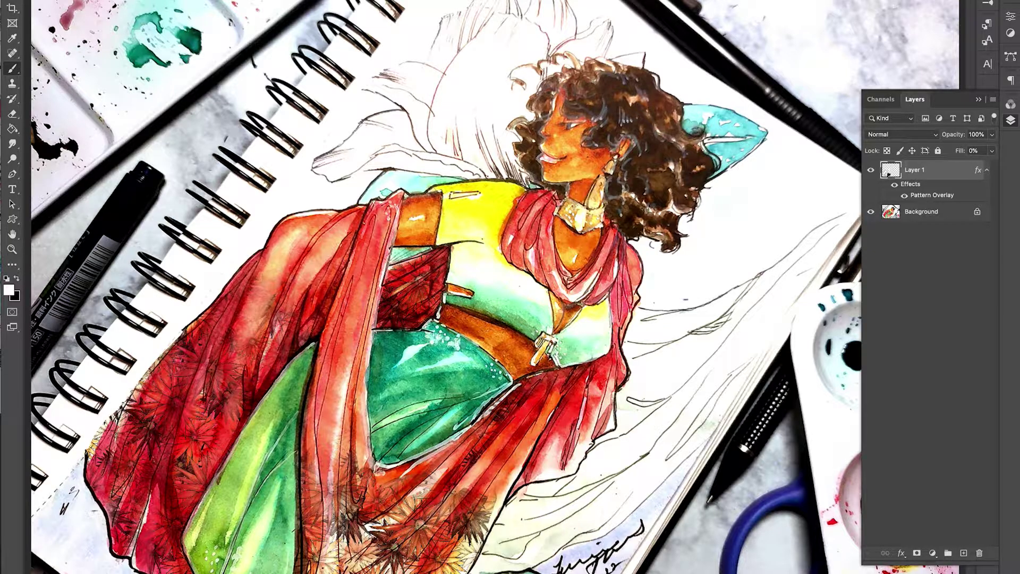
Choose the Soft Round brush and paint the flower pattern onto the upper part of the large outer drape
left_click(33, 1)
left_click(22, 60)
left_click(23, 44)
left_click(51, 74)
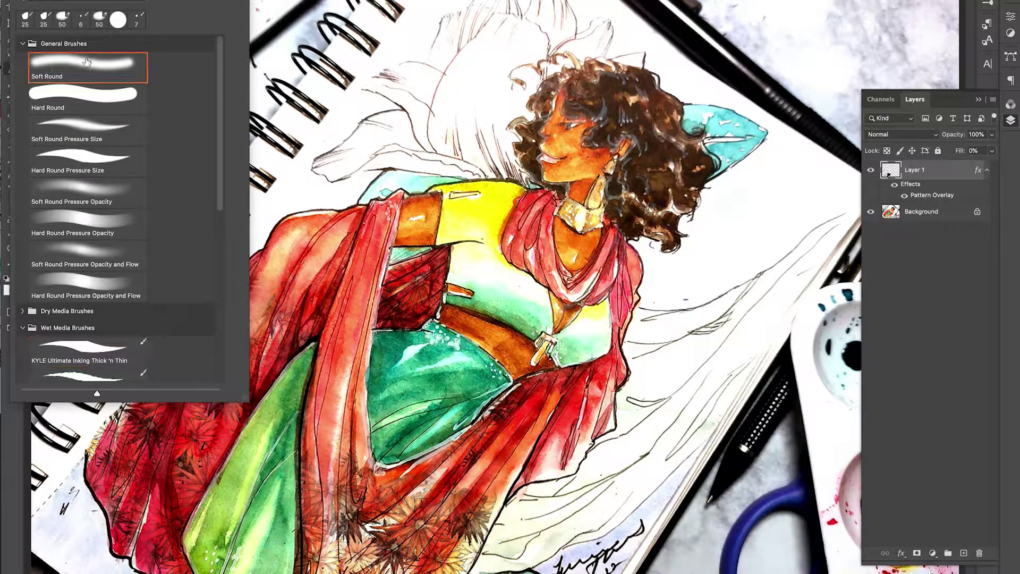
key("Return")
mouse_move(306, 331)
left_mouse_down()
mouse_move(343, 244)
mouse_move(375, 202)
left_mouse_up()
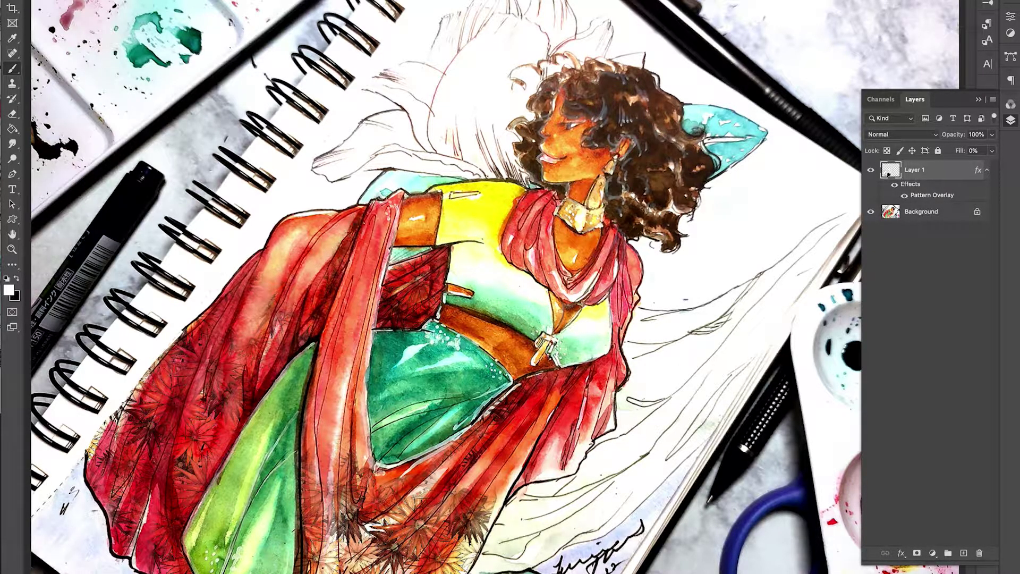
mouse_move(255, 338)
left_mouse_down()
mouse_move(276, 282)
mouse_move(333, 221)
mouse_move(311, 264)
mouse_move(325, 211)
mouse_move(247, 283)
mouse_move(269, 212)
mouse_move(250, 252)
left_mouse_up()
Erase the pattern outside the outer drape's edges and soften the flowers on the front drape and inner fold
key("x")
key("x")
key("e")
left_click_drag(297, 209, 358, 202)
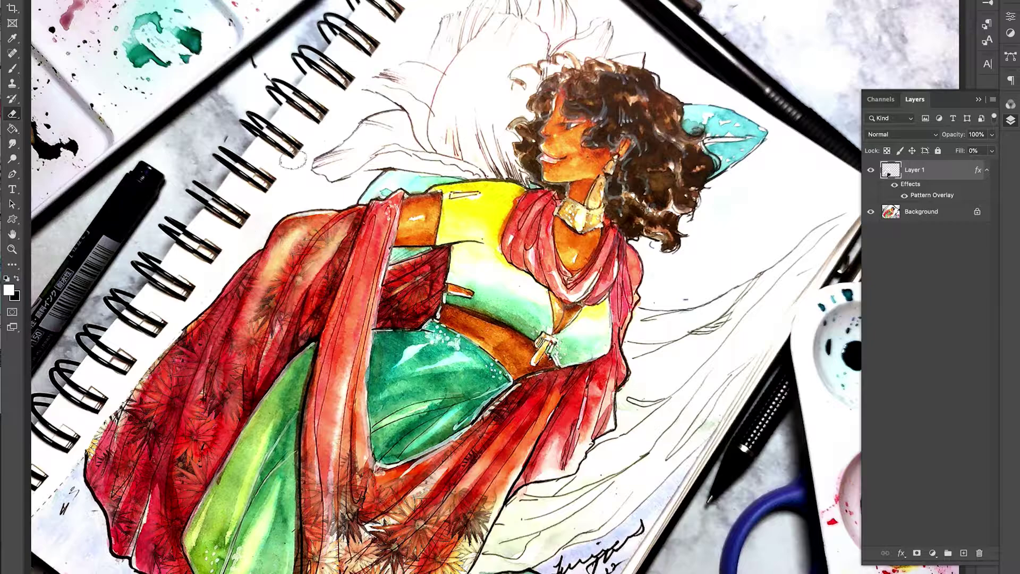
mouse_move(106, 423)
left_mouse_down()
mouse_move(76, 477)
mouse_move(149, 365)
mouse_move(135, 380)
mouse_move(141, 433)
mouse_move(151, 388)
mouse_move(211, 441)
left_mouse_up()
mouse_move(433, 499)
left_mouse_down()
mouse_move(403, 557)
mouse_move(472, 520)
mouse_move(481, 528)
mouse_move(462, 553)
mouse_move(382, 499)
mouse_move(359, 468)
left_mouse_up()
left_click_drag(310, 518, 303, 470)
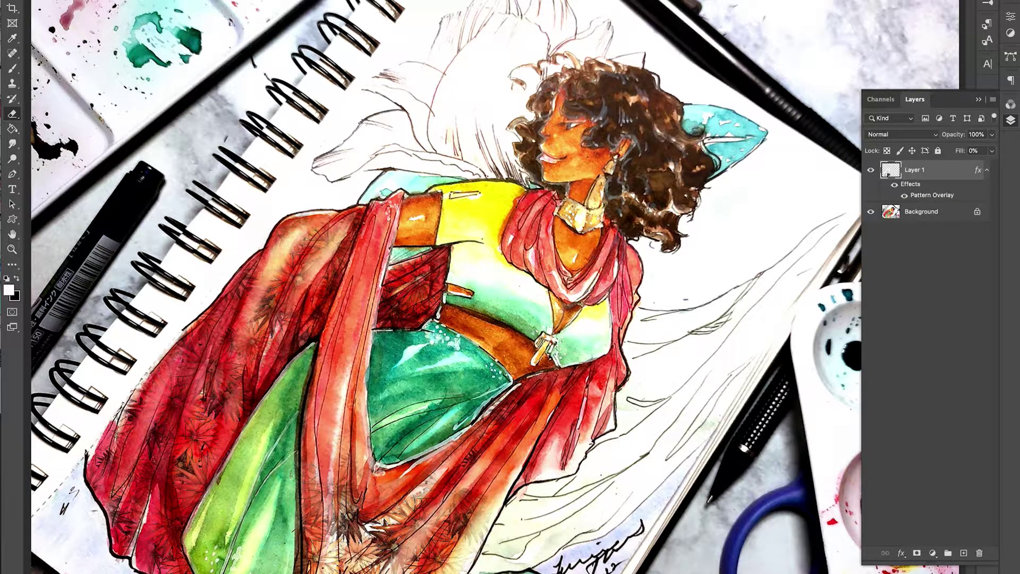
mouse_move(401, 292)
left_mouse_down()
mouse_move(404, 303)
mouse_move(432, 258)
left_mouse_up()
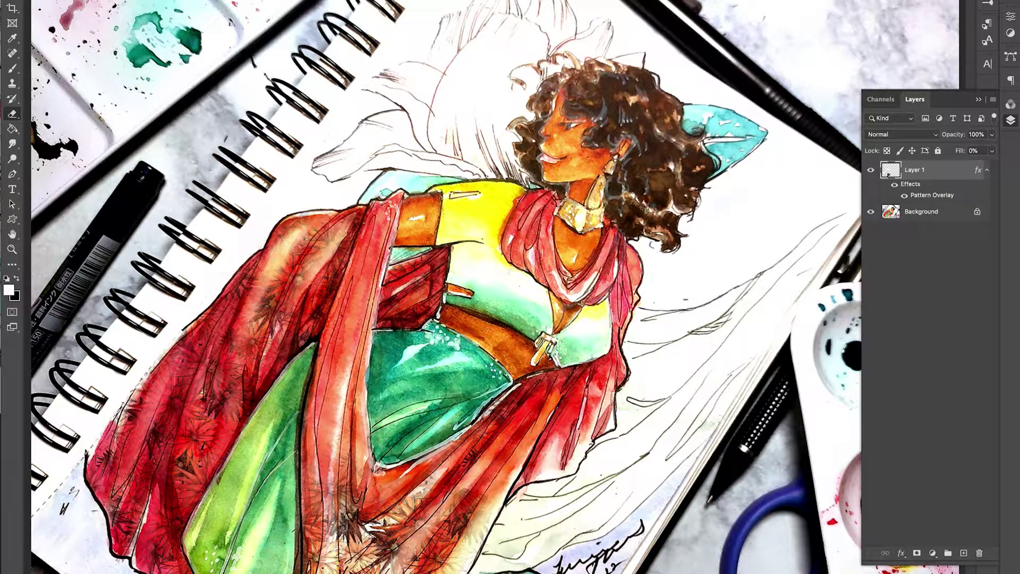
Brush the flower pattern onto the shawl's far-side drape, the neck scarf and the long vertical front fold
key("b")
mouse_move(552, 377)
left_mouse_down()
mouse_move(473, 486)
mouse_move(552, 393)
mouse_move(565, 407)
mouse_move(603, 367)
mouse_move(621, 287)
left_mouse_up()
mouse_move(534, 195)
left_mouse_down()
mouse_move(528, 229)
mouse_move(548, 237)
left_mouse_up()
mouse_move(614, 232)
left_mouse_down()
mouse_move(596, 268)
mouse_move(614, 279)
mouse_move(619, 308)
left_mouse_up()
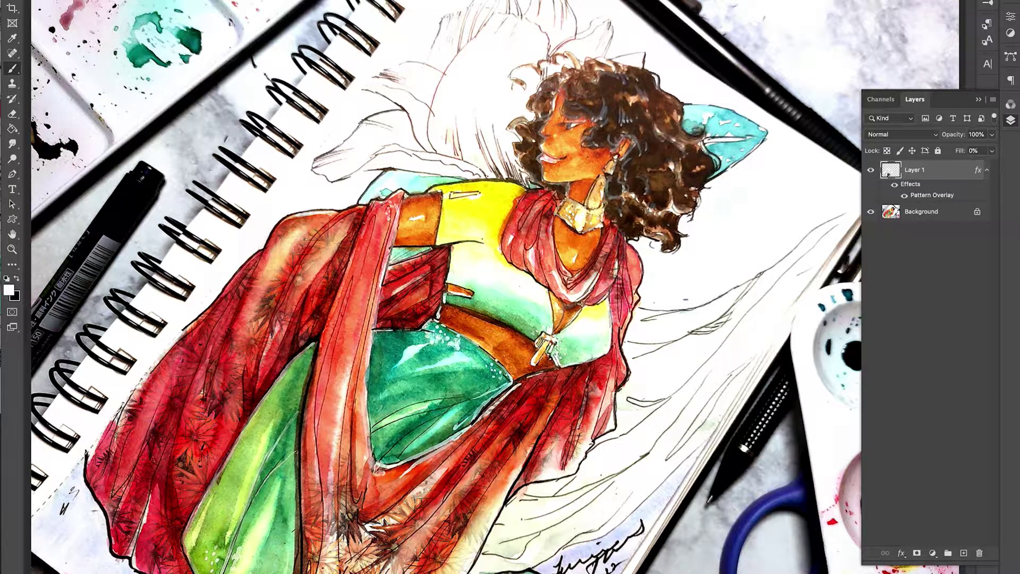
key("F7")
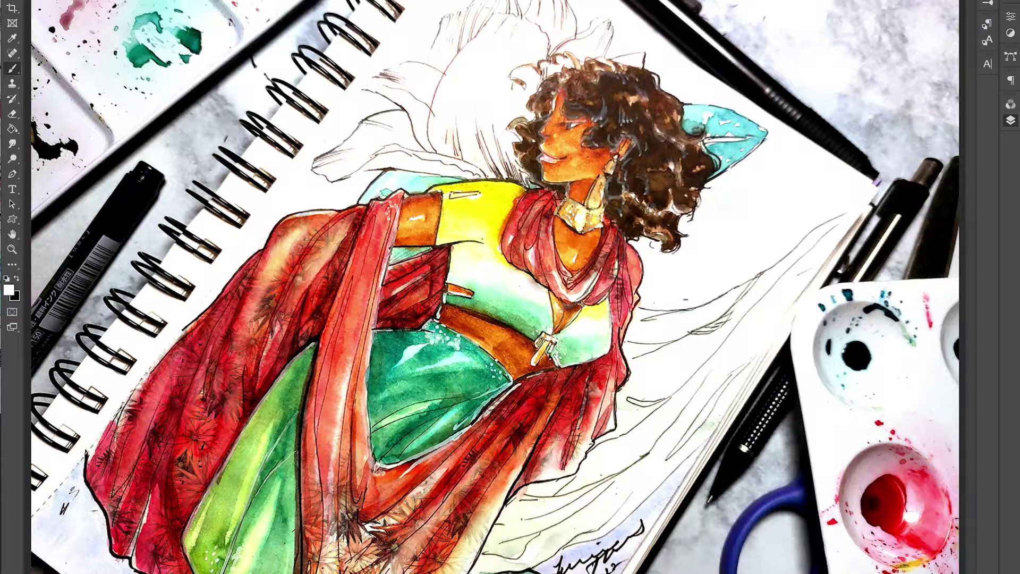
key("F7")
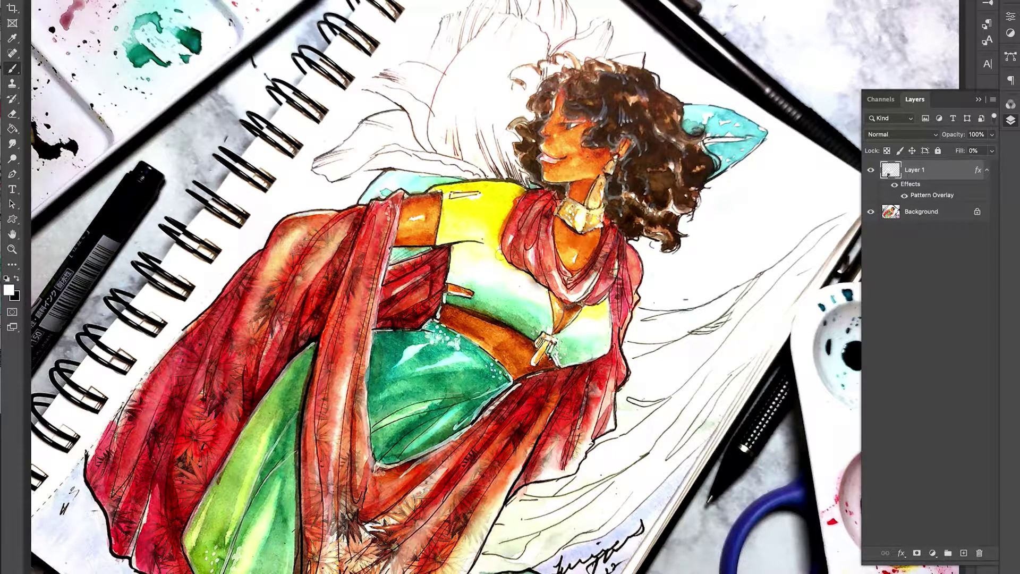
Swap the colours and erase the pattern spill along the scarf's edge at the blouse neckline
key("x")
key("e")
mouse_move(543, 294)
left_mouse_down()
mouse_move(524, 281)
mouse_move(539, 286)
left_mouse_up()
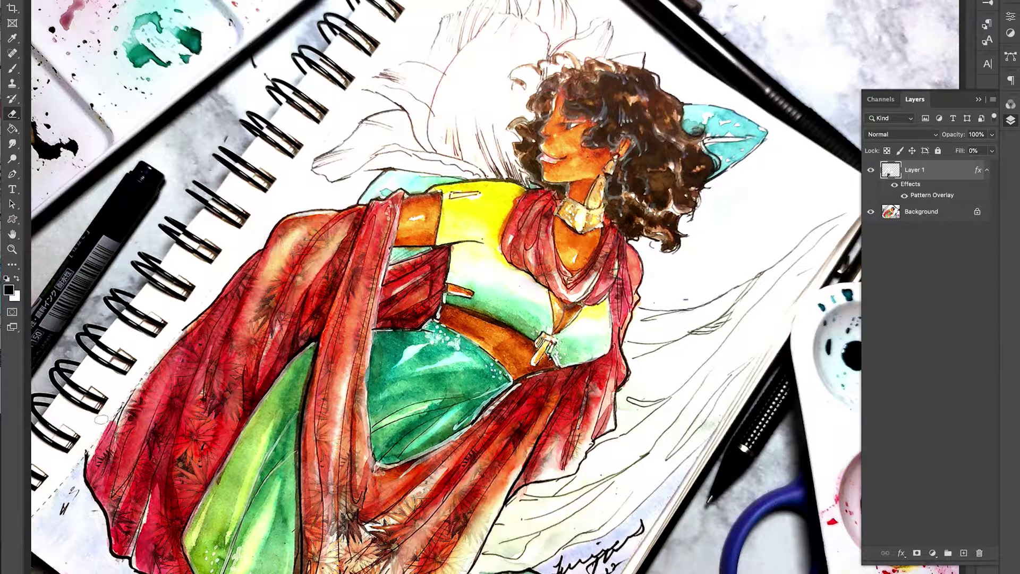
Toggle Layer 1's visibility to compare the whole illustration with and without the flower pattern
key("ctrl+minus")
key("ctrl+minus")
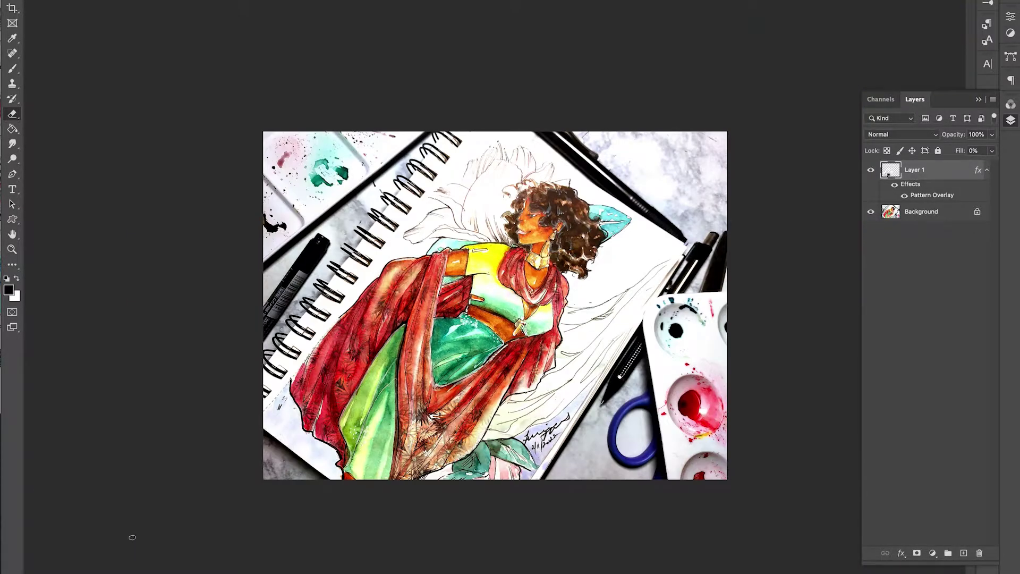
left_click(870, 170)
left_click(871, 170)
left_click(870, 171)
left_click(870, 171)
key("ctrl+plus")
key("ctrl+plus")
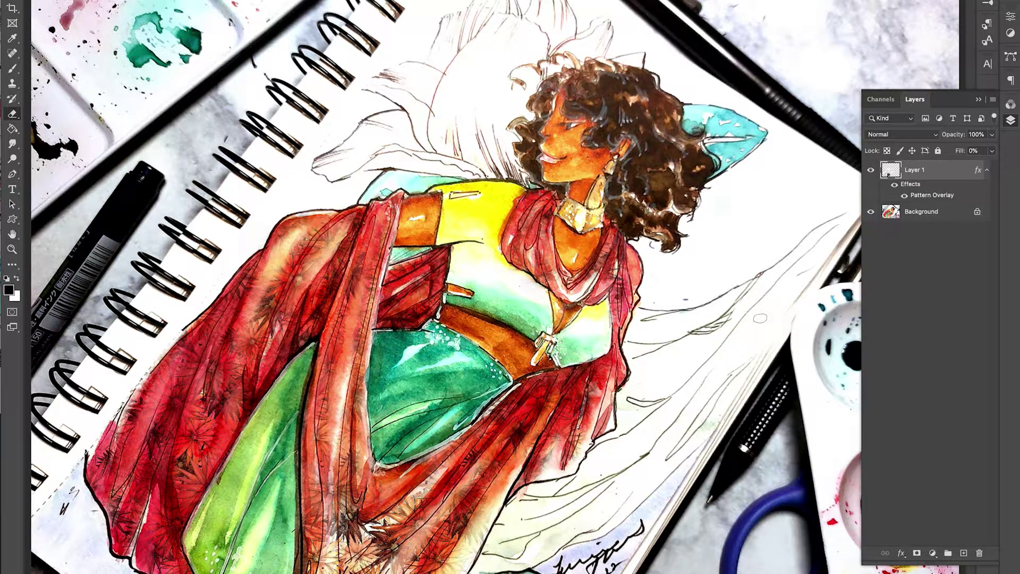
key("super+Tab")
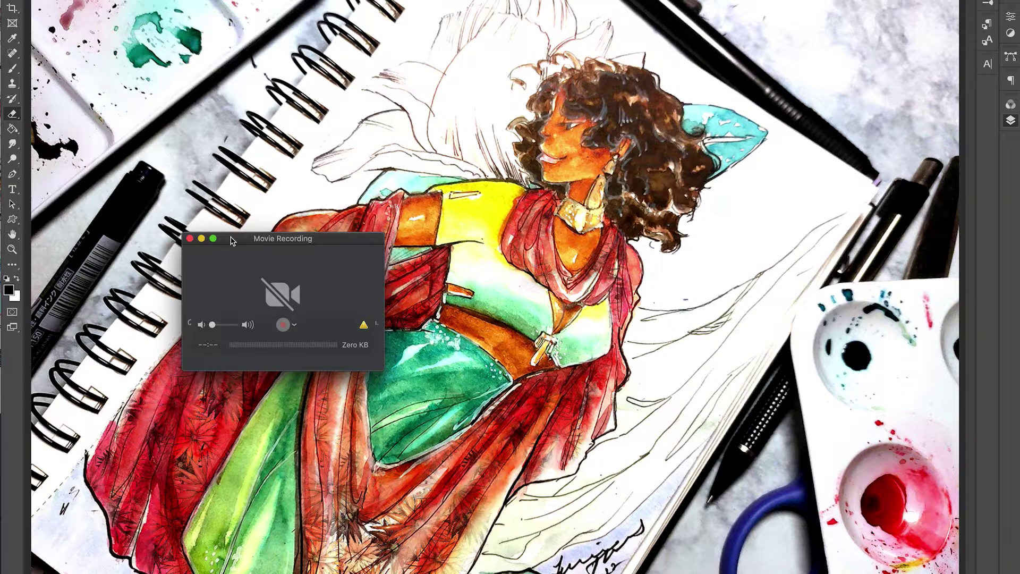